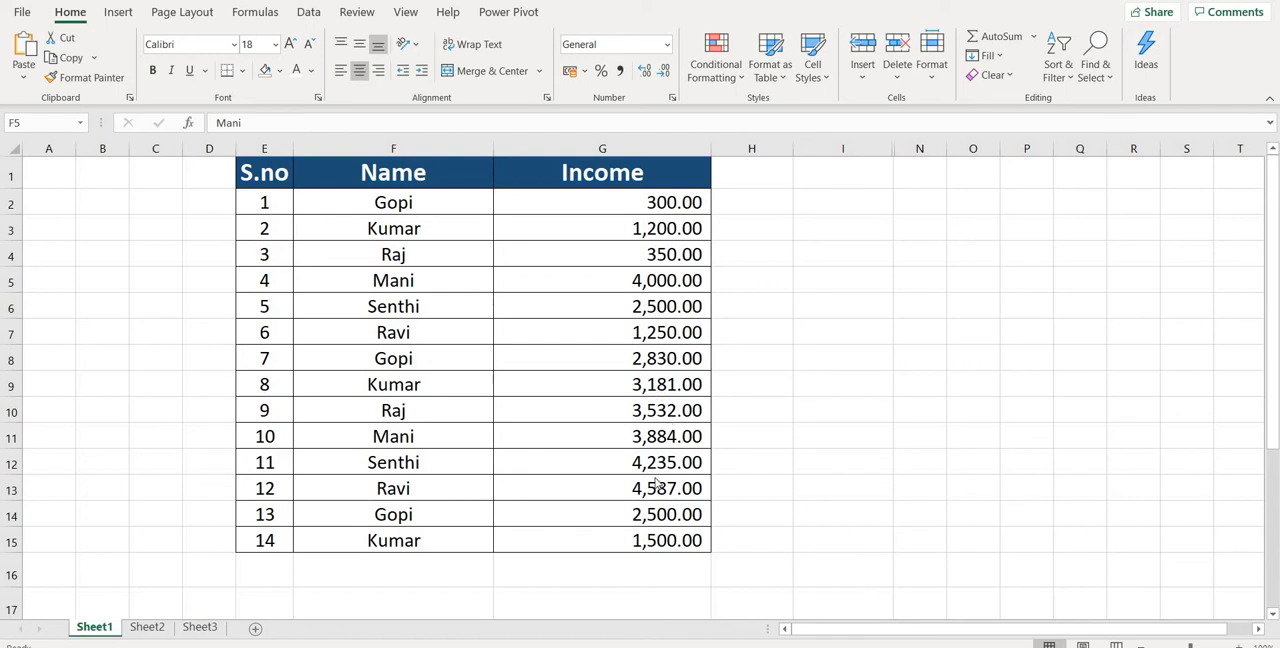
# Total the Income column in cell G16 with a SUM formula over G2:G15.
pyautogui.click(647, 193)
pyautogui.hotkey('ctrl', 'shift', 'Down')
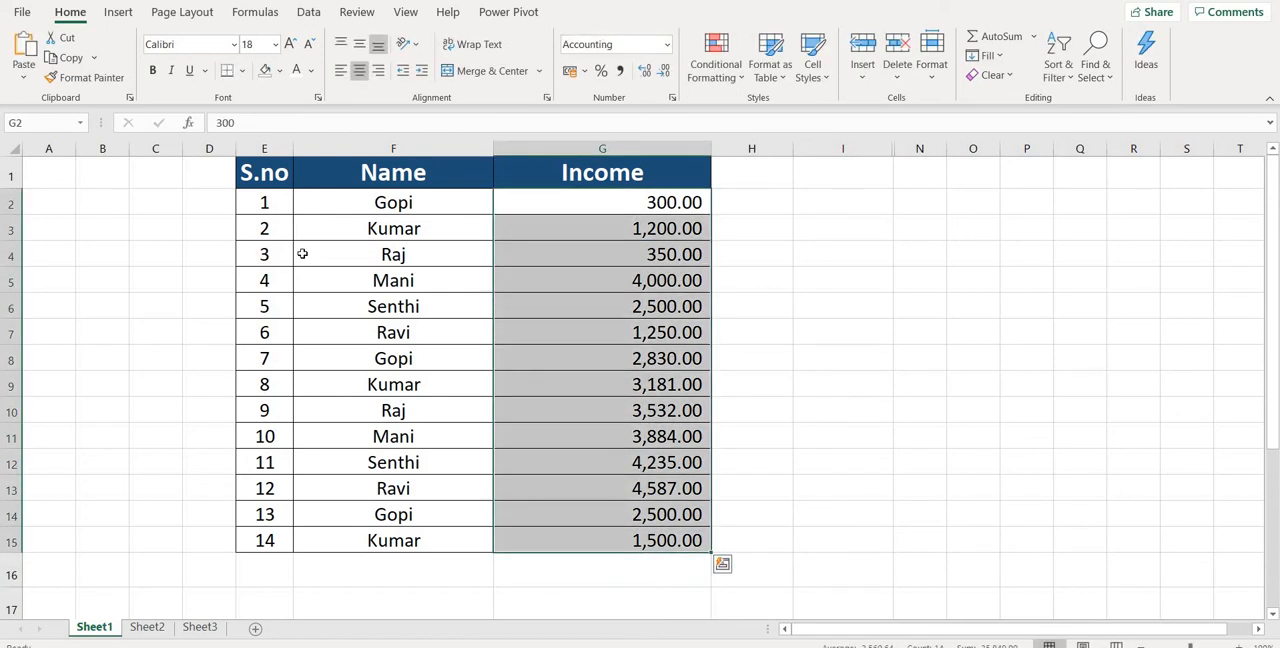
pyautogui.moveTo(640, 195); pyautogui.dragTo(636, 570)
pyautogui.click(636, 570)
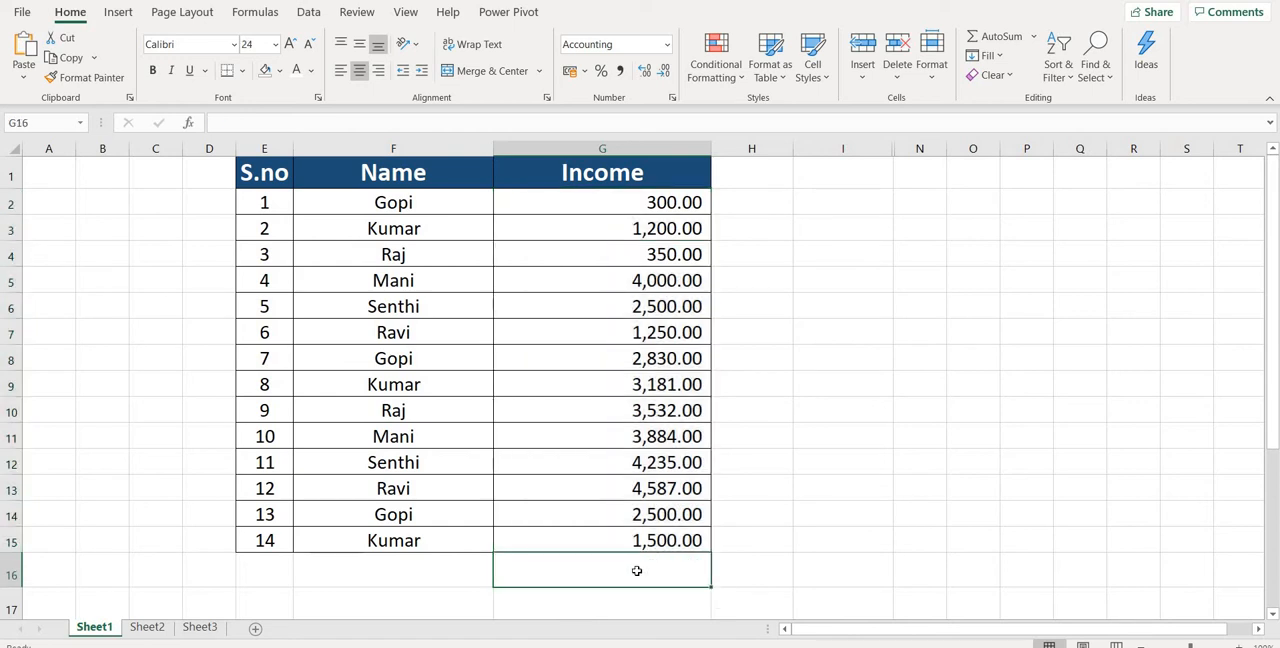
pyautogui.write('=sum')
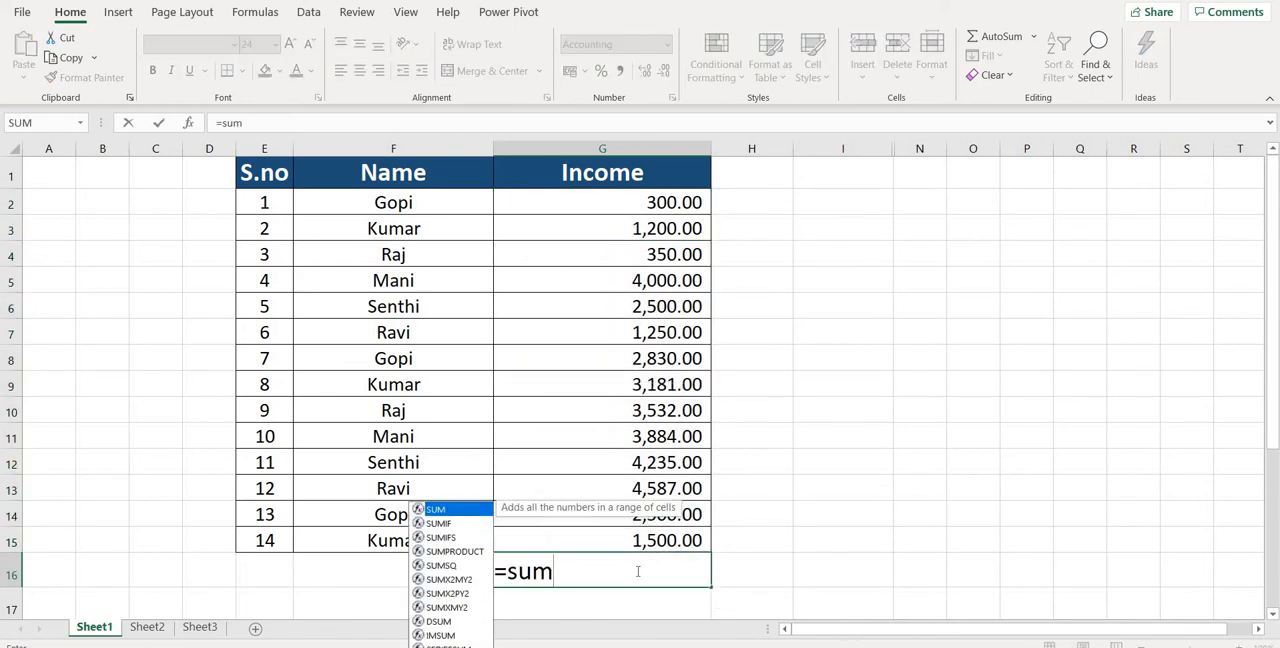
pyautogui.write('(')
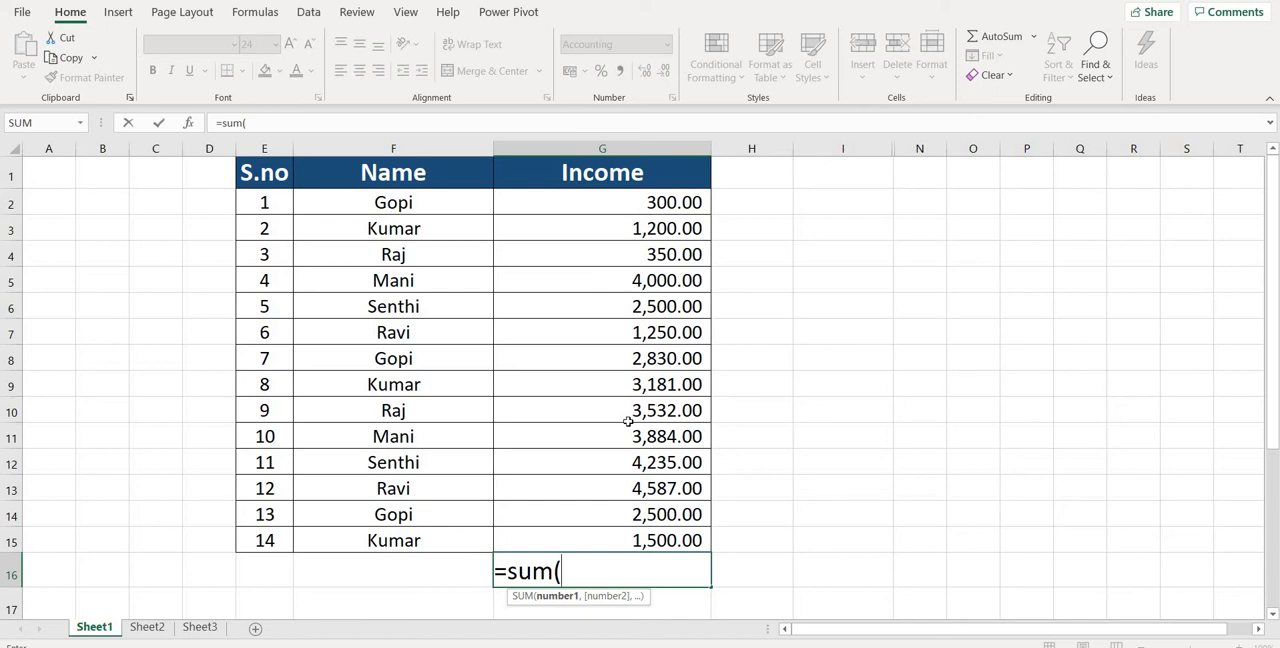
pyautogui.moveTo(628, 204); pyautogui.dragTo(617, 540)
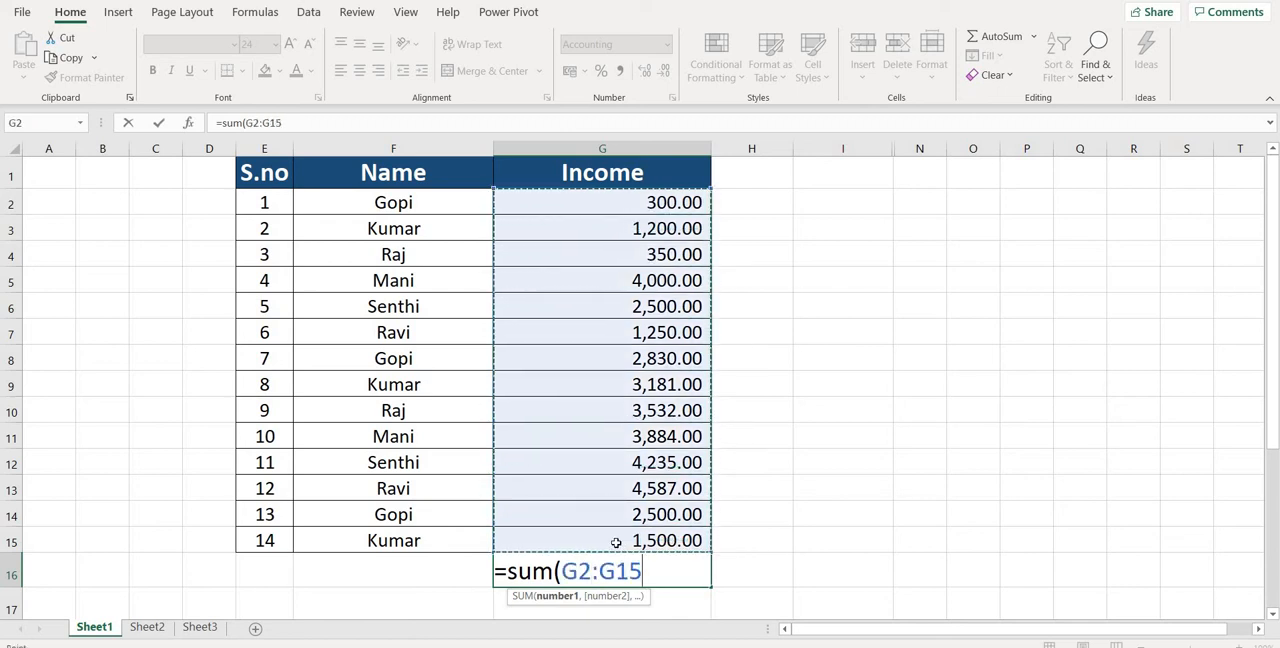
pyautogui.write(')')
pyautogui.press('Return')
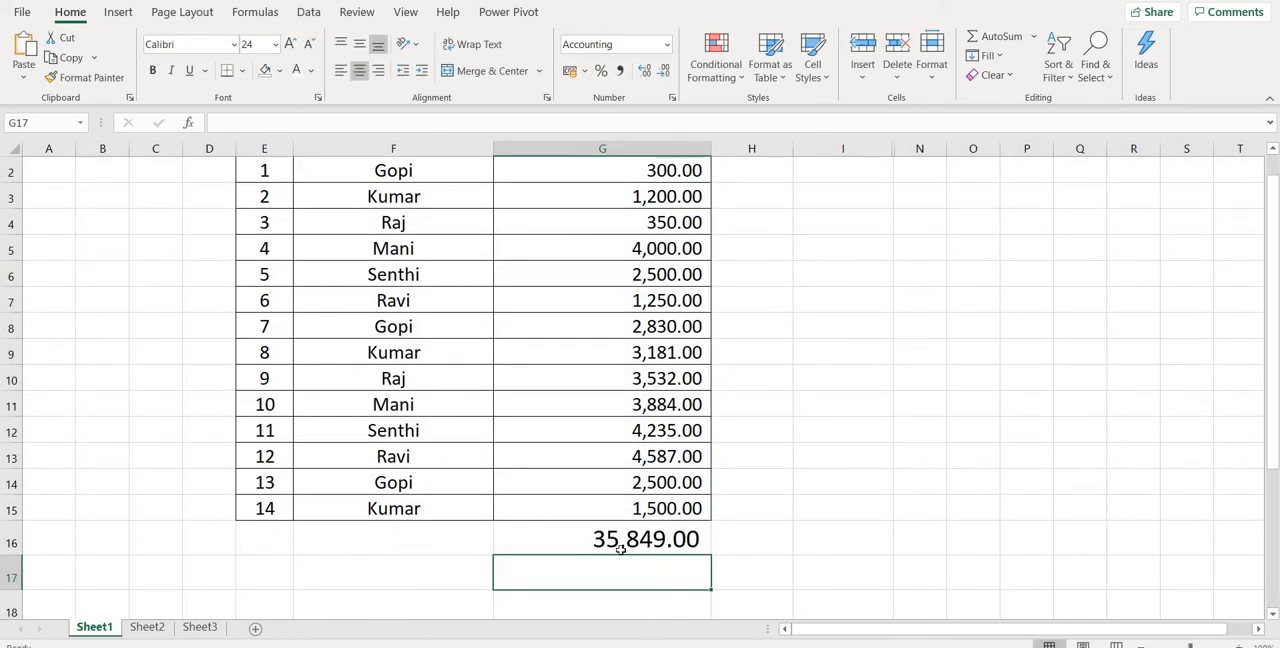
pyautogui.click(620, 549)
pyautogui.moveTo(1276, 378); pyautogui.dragTo(831, 269)
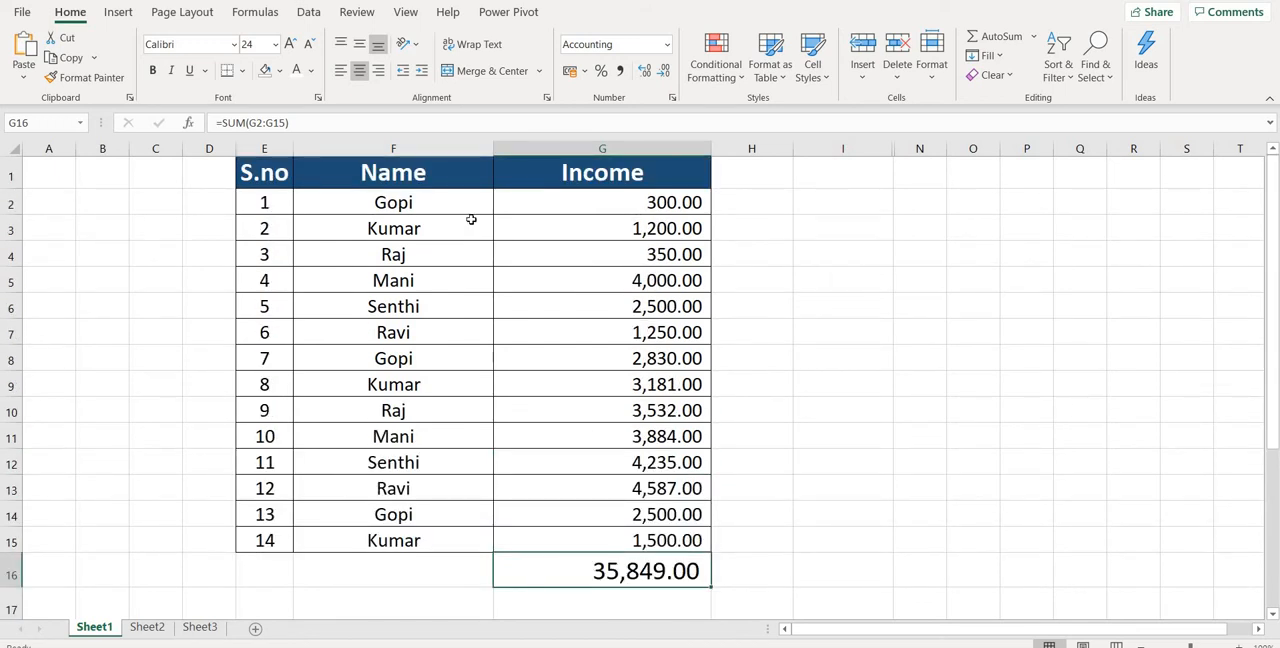
pyautogui.moveTo(449, 206); pyautogui.dragTo(446, 335)
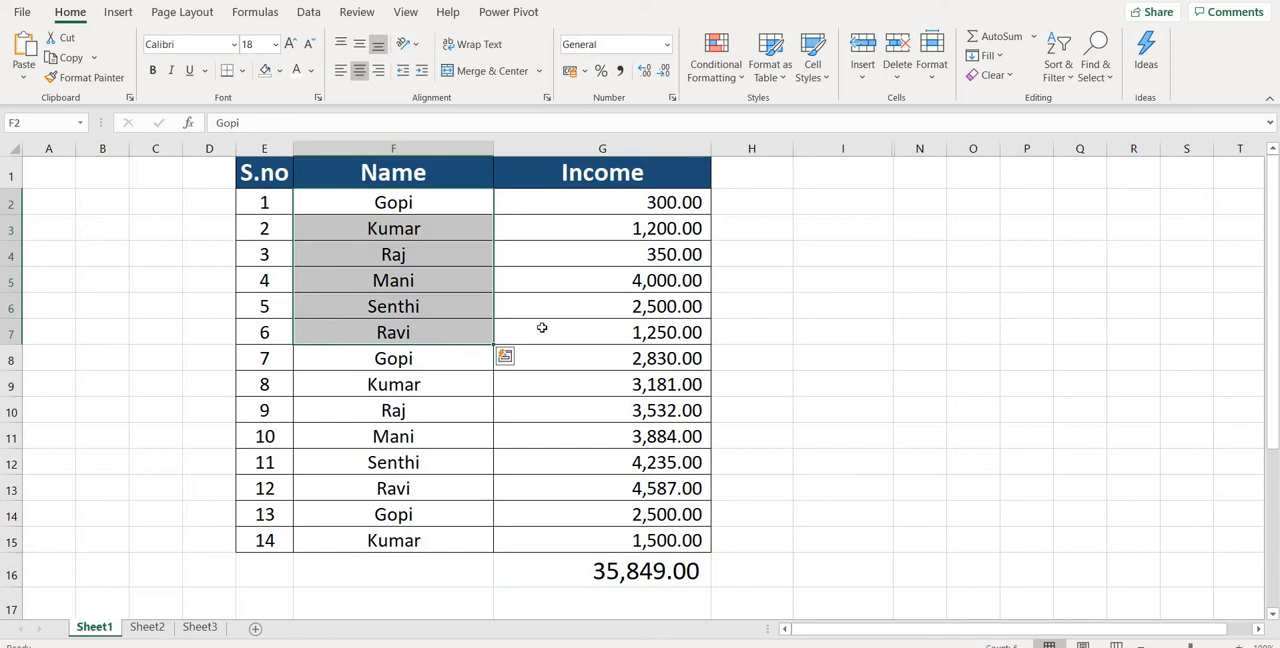
pyautogui.moveTo(464, 206); pyautogui.dragTo(610, 204)
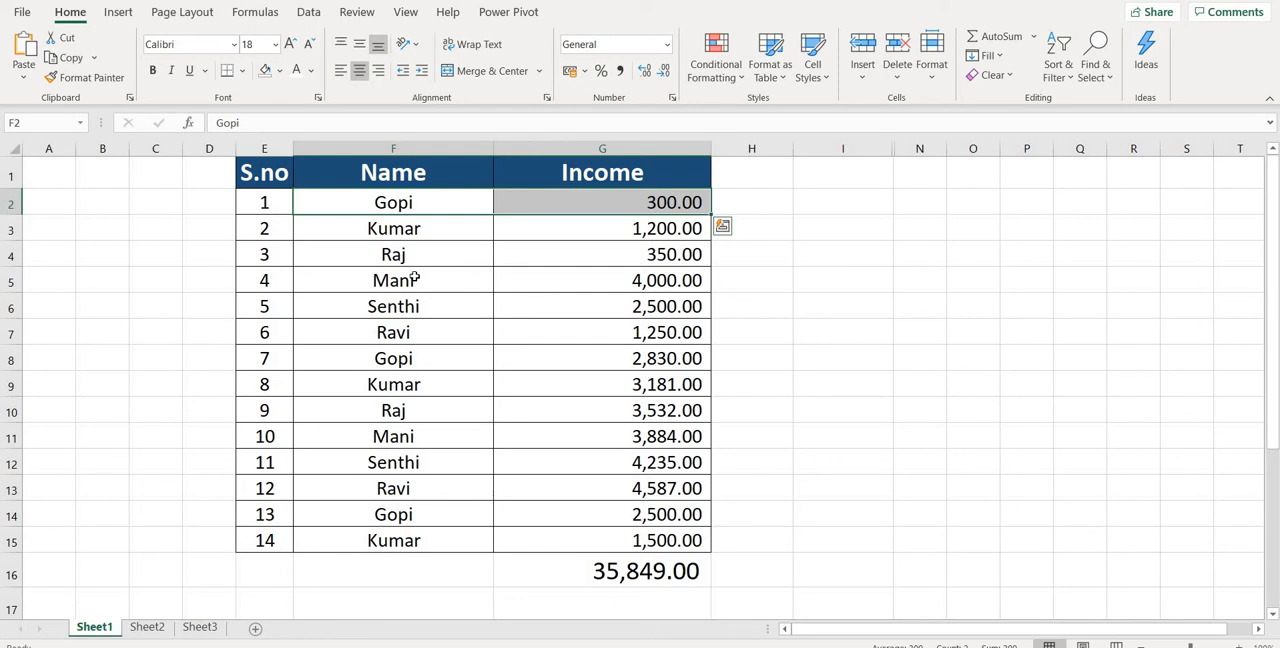
pyautogui.moveTo(415, 280); pyautogui.dragTo(608, 262)
pyautogui.click(608, 277)
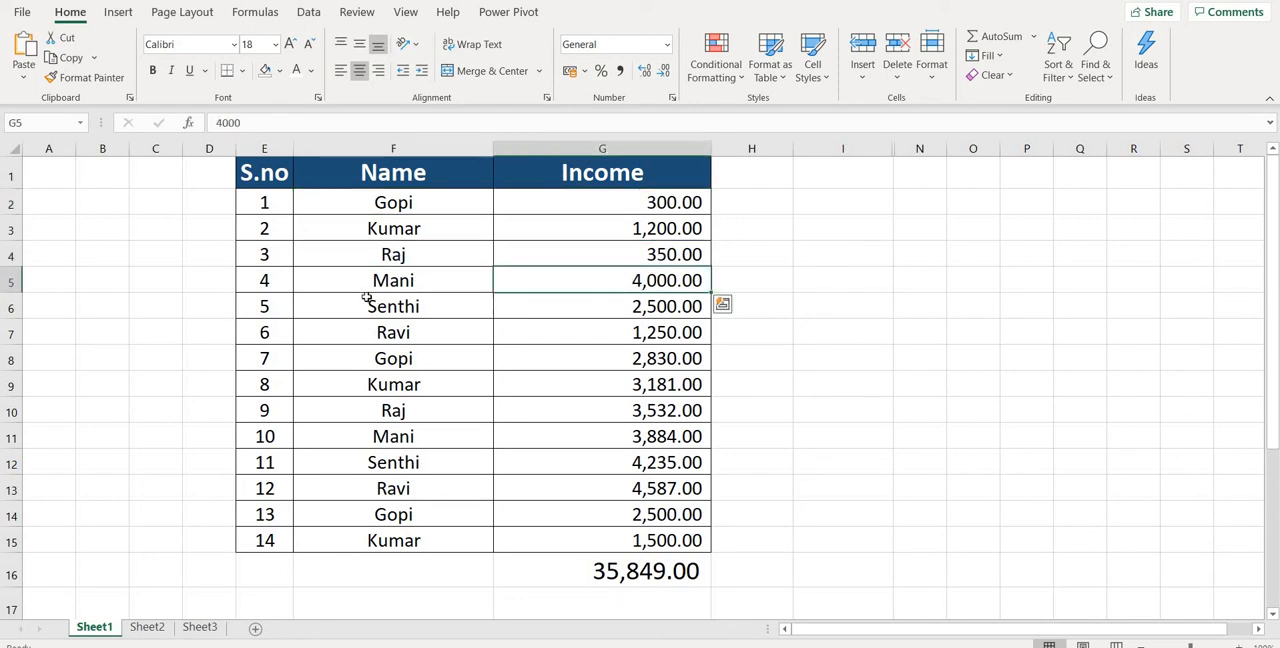
pyautogui.keyDown('shift'); pyautogui.click(367, 298); pyautogui.keyUp('shift')
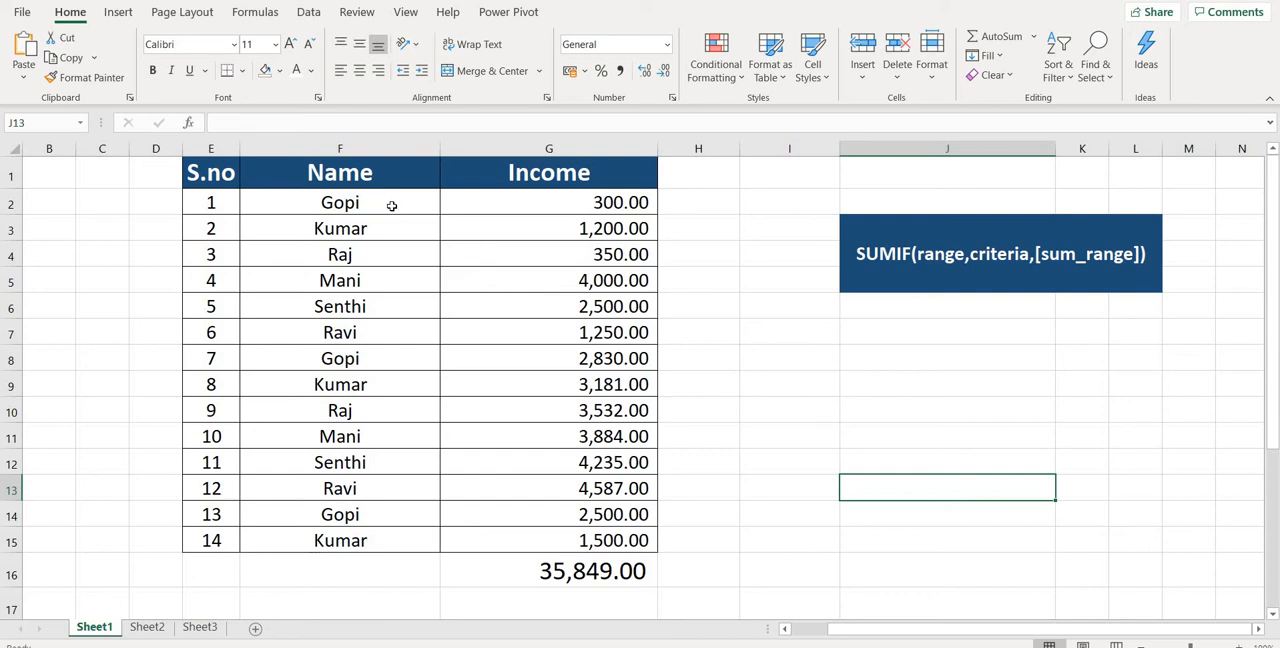
# Highlight the Name and Income cells of rows 2, 8 and 14 with a yellow fill.
pyautogui.moveTo(391, 203); pyautogui.dragTo(521, 204)
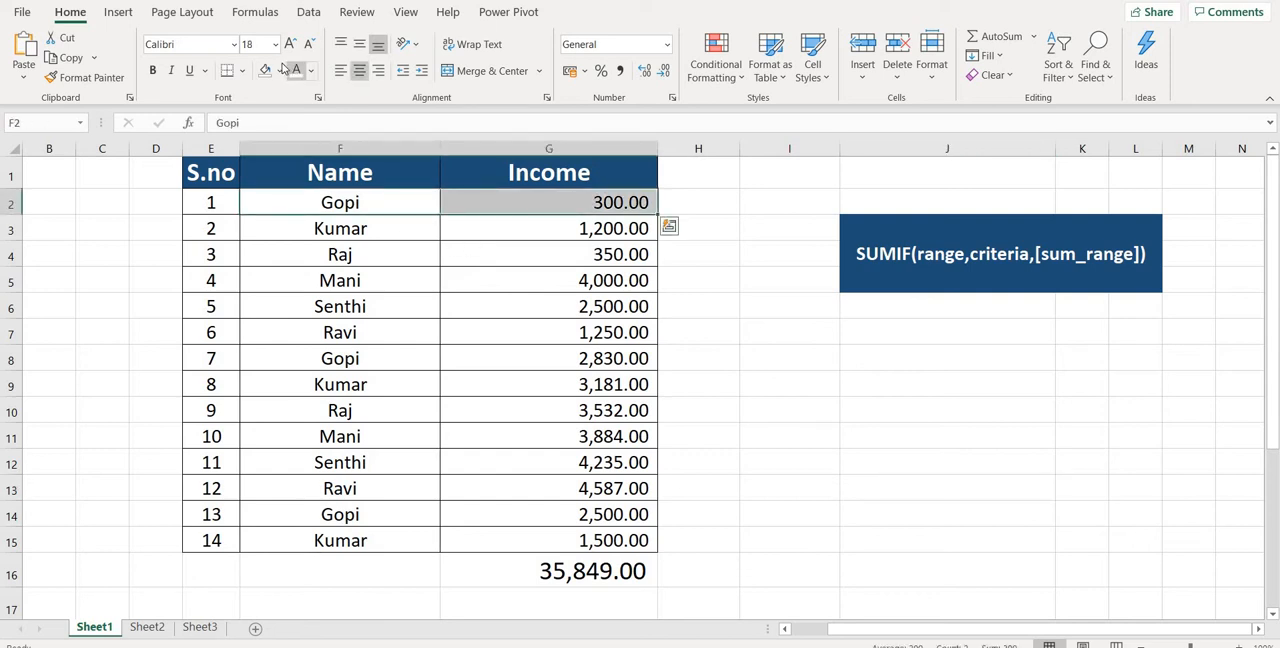
pyautogui.click(279, 70)
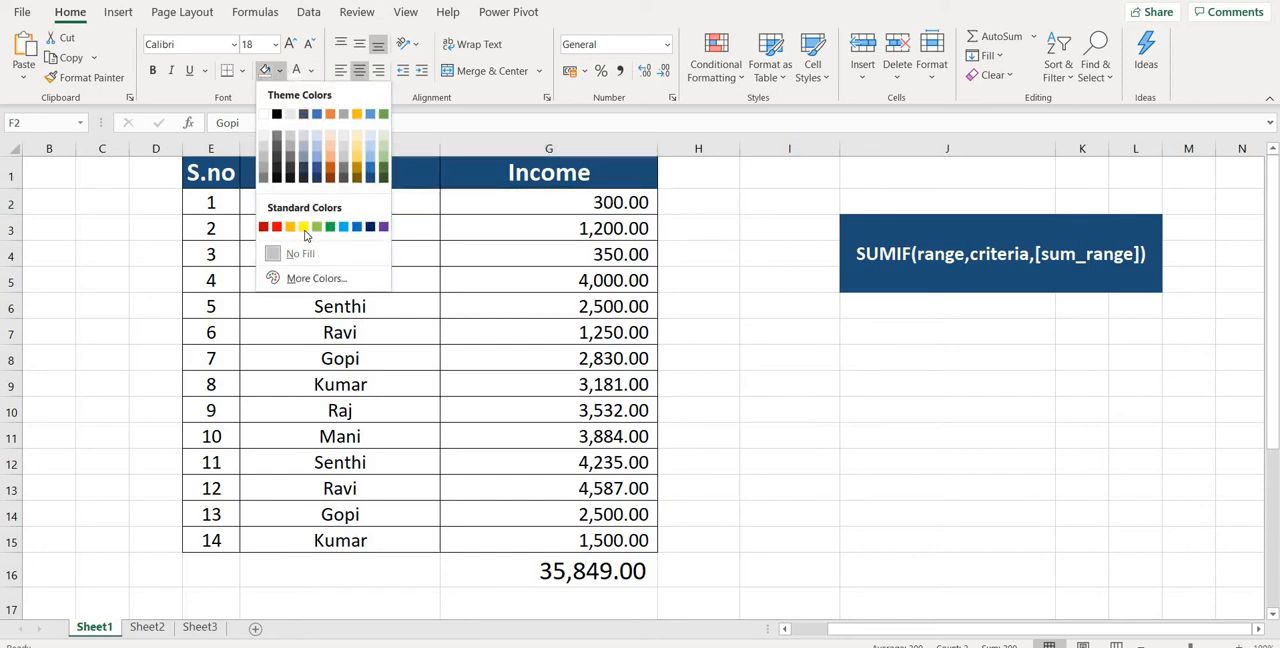
pyautogui.click(304, 228)
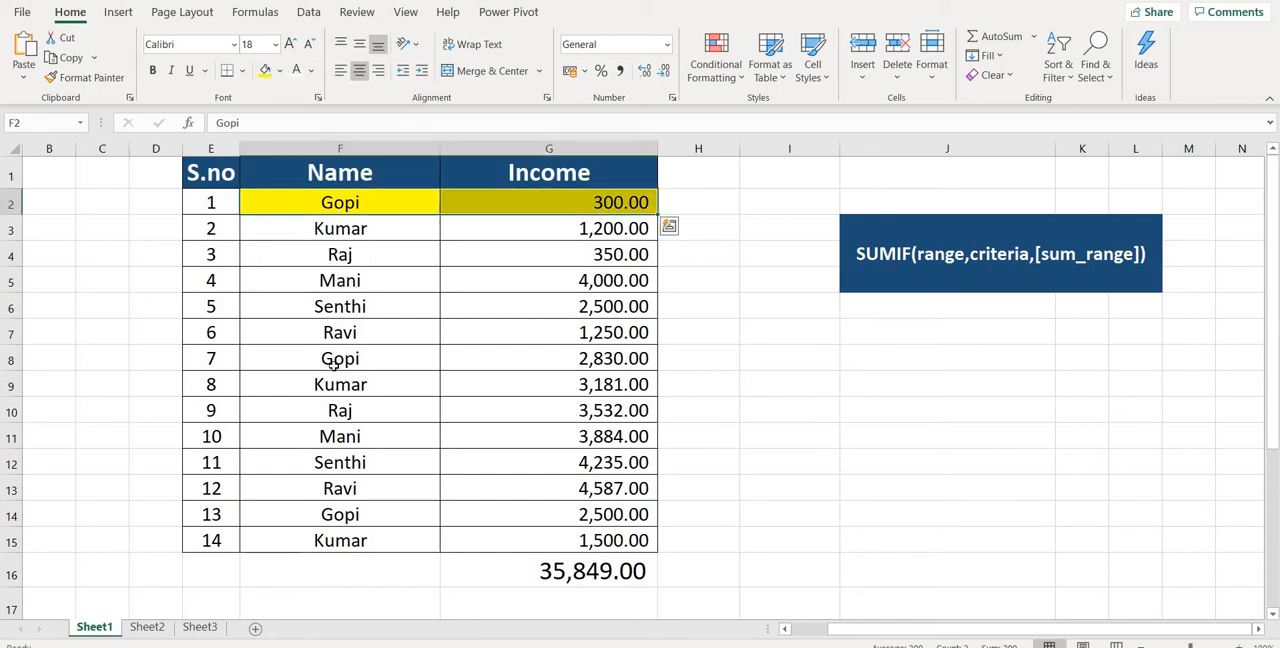
pyautogui.moveTo(369, 196)
pyautogui.mouseDown()
pyautogui.moveTo(557, 200)
pyautogui.moveTo(566, 222)
pyautogui.mouseUp()
pyautogui.moveTo(580, 330); pyautogui.dragTo(579, 334)
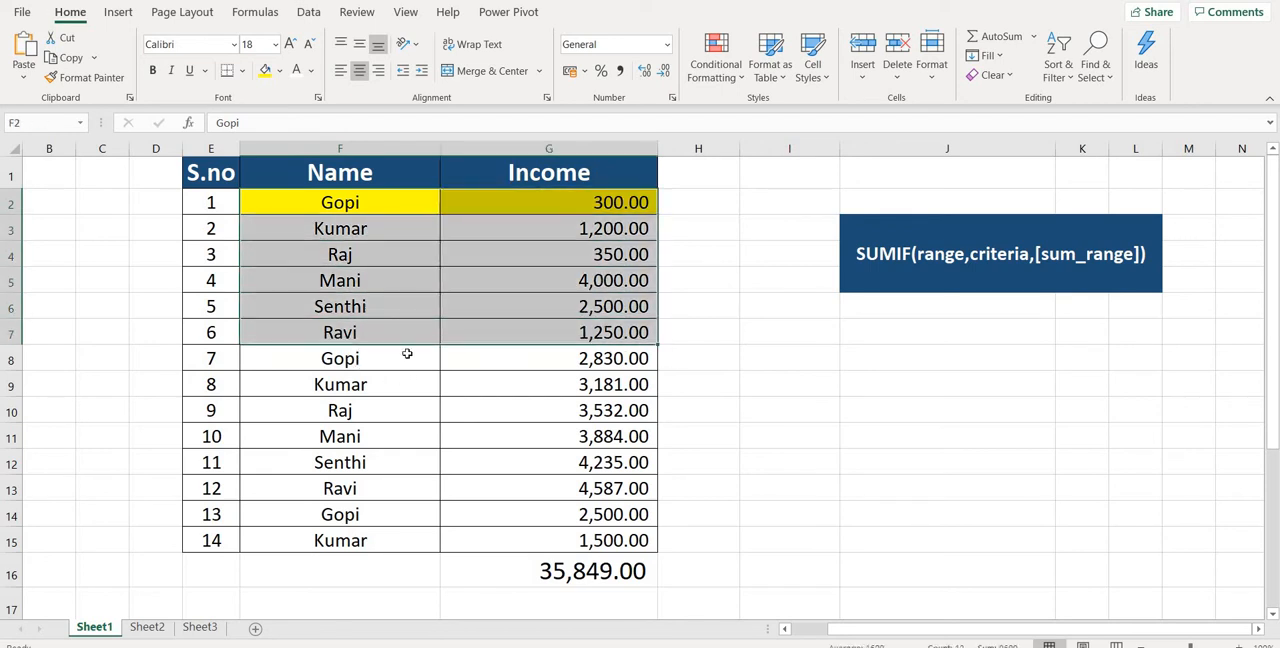
pyautogui.moveTo(406, 355); pyautogui.dragTo(566, 352)
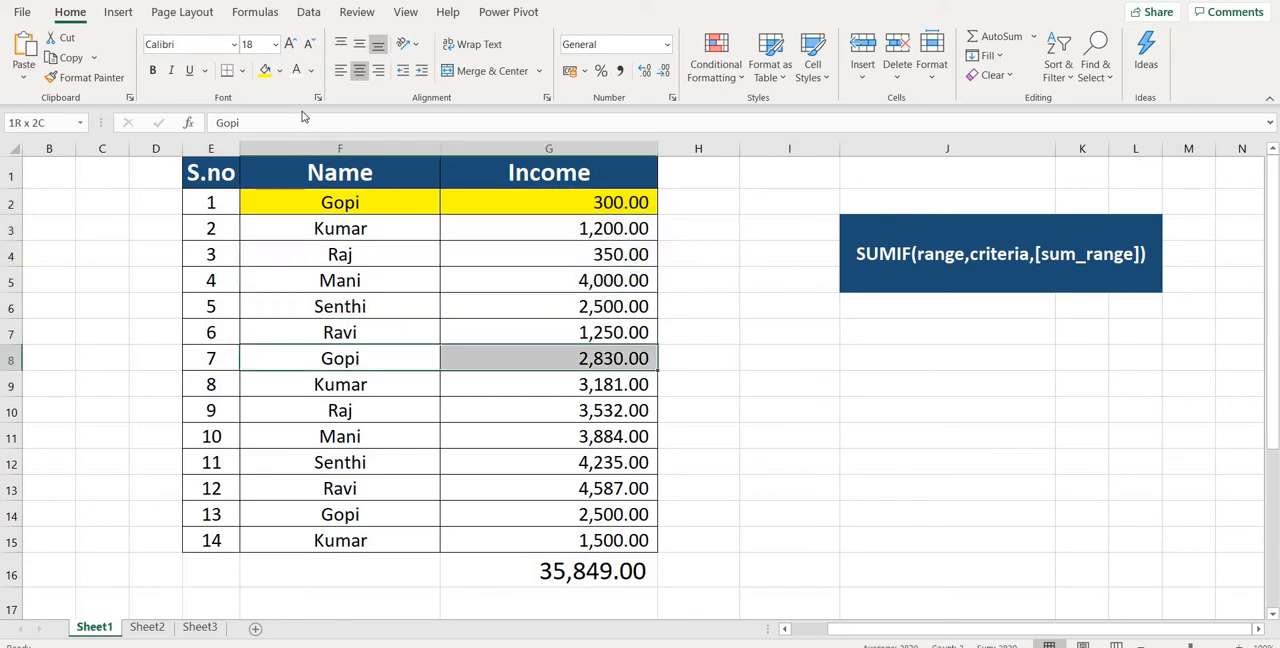
pyautogui.click(265, 70)
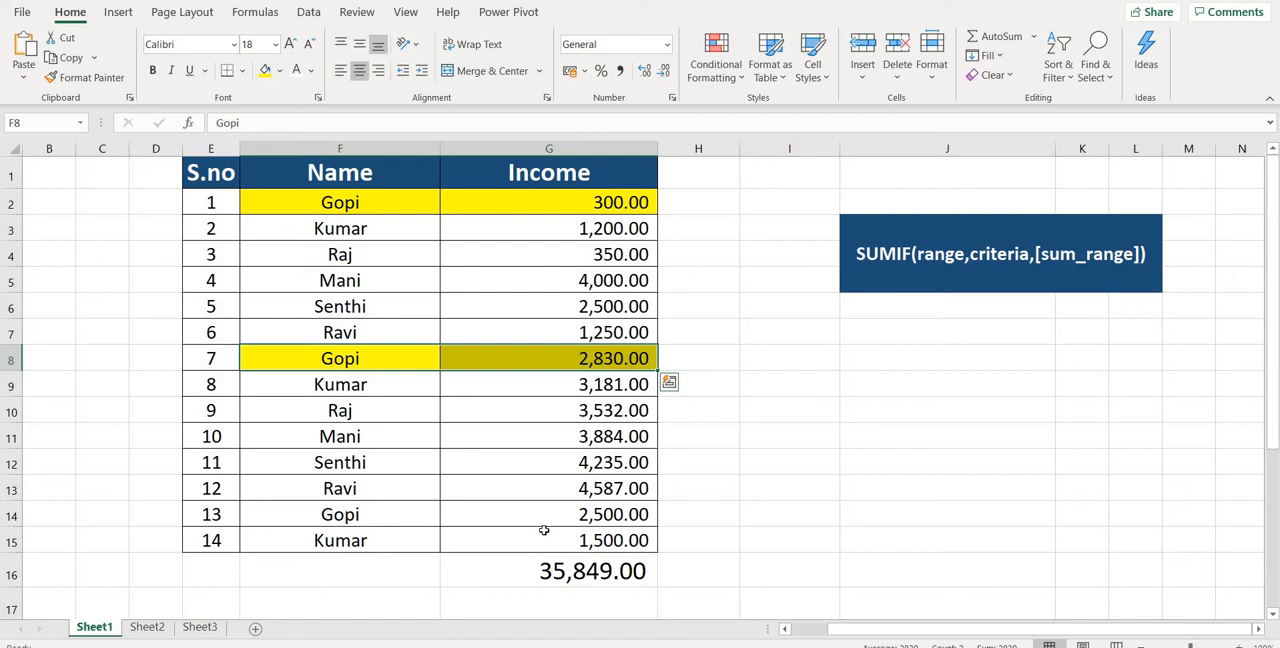
pyautogui.moveTo(300, 514); pyautogui.dragTo(560, 514)
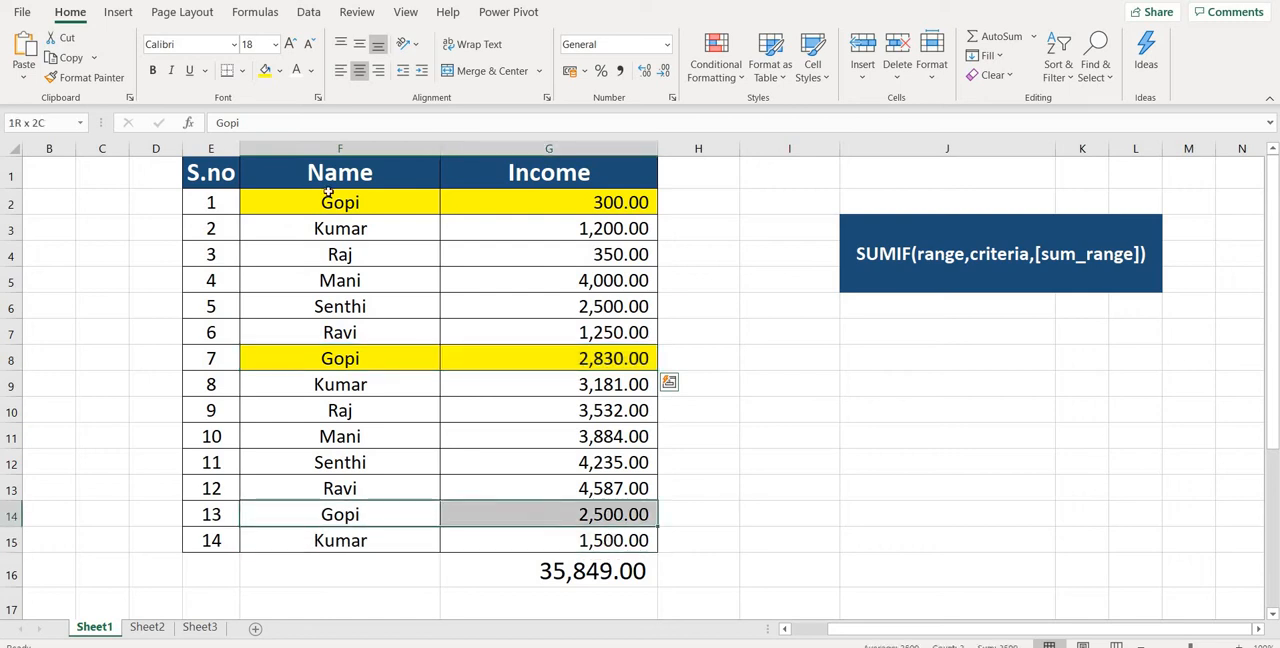
pyautogui.click(266, 71)
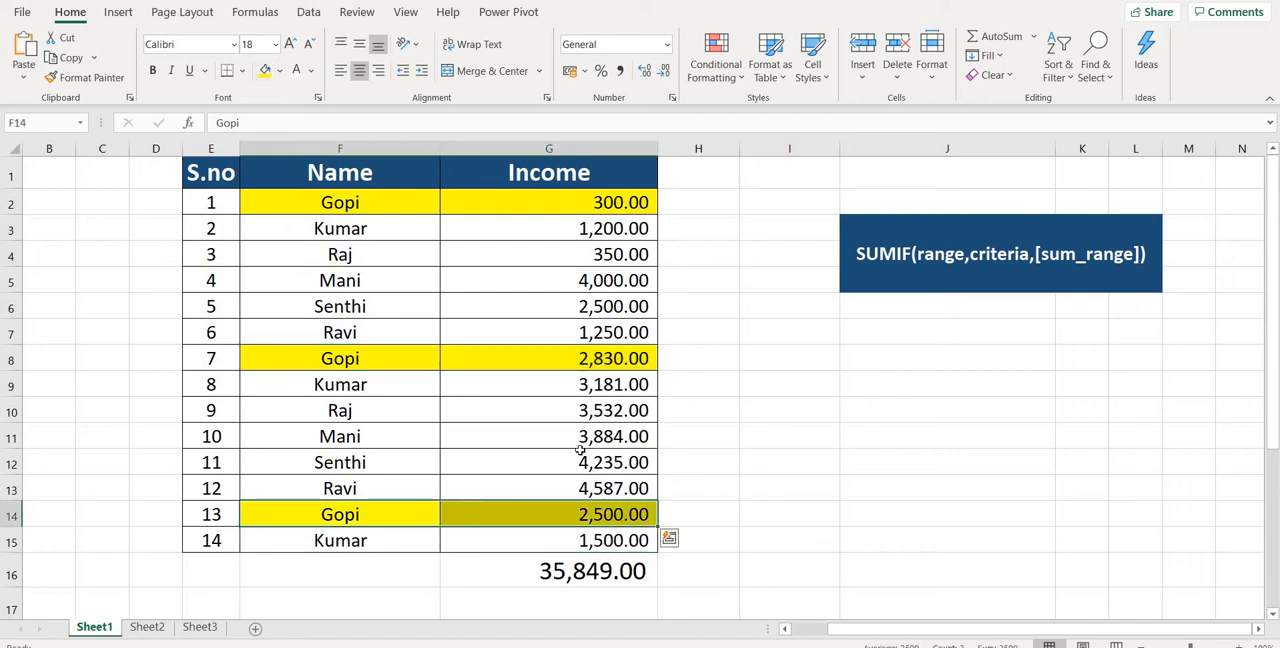
# Enter the highlighted person's name in cell H8 as the lookup criterion.
pyautogui.click(728, 360)
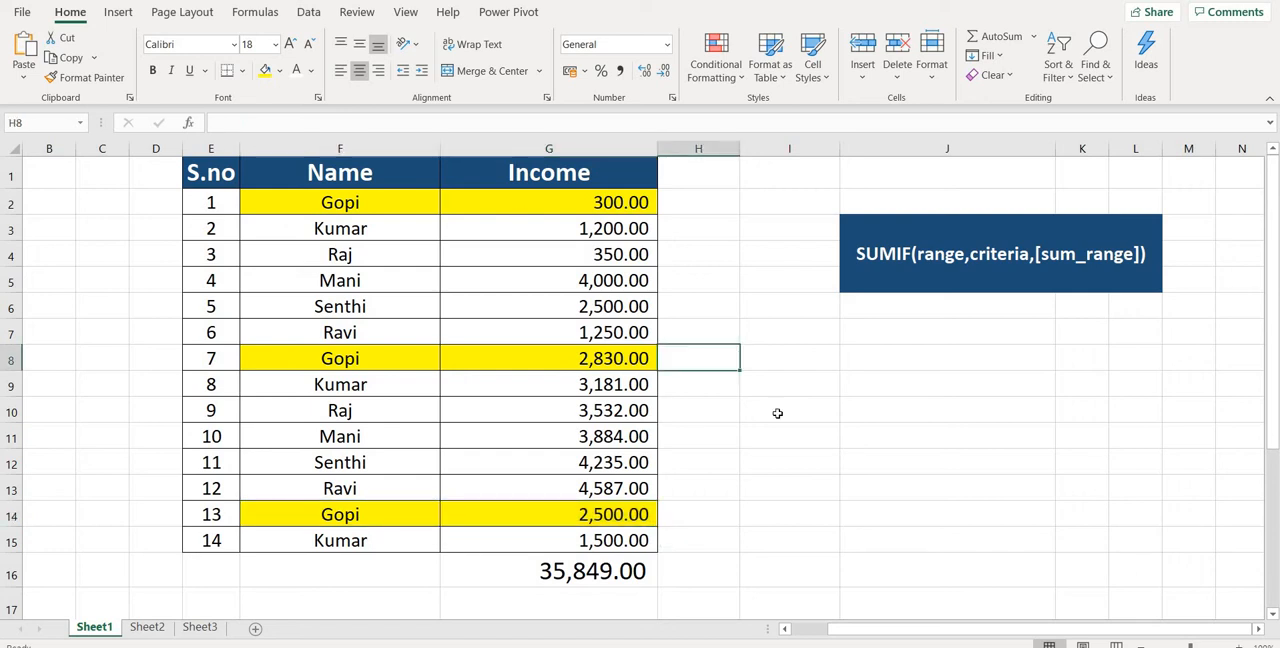
pyautogui.write('go')
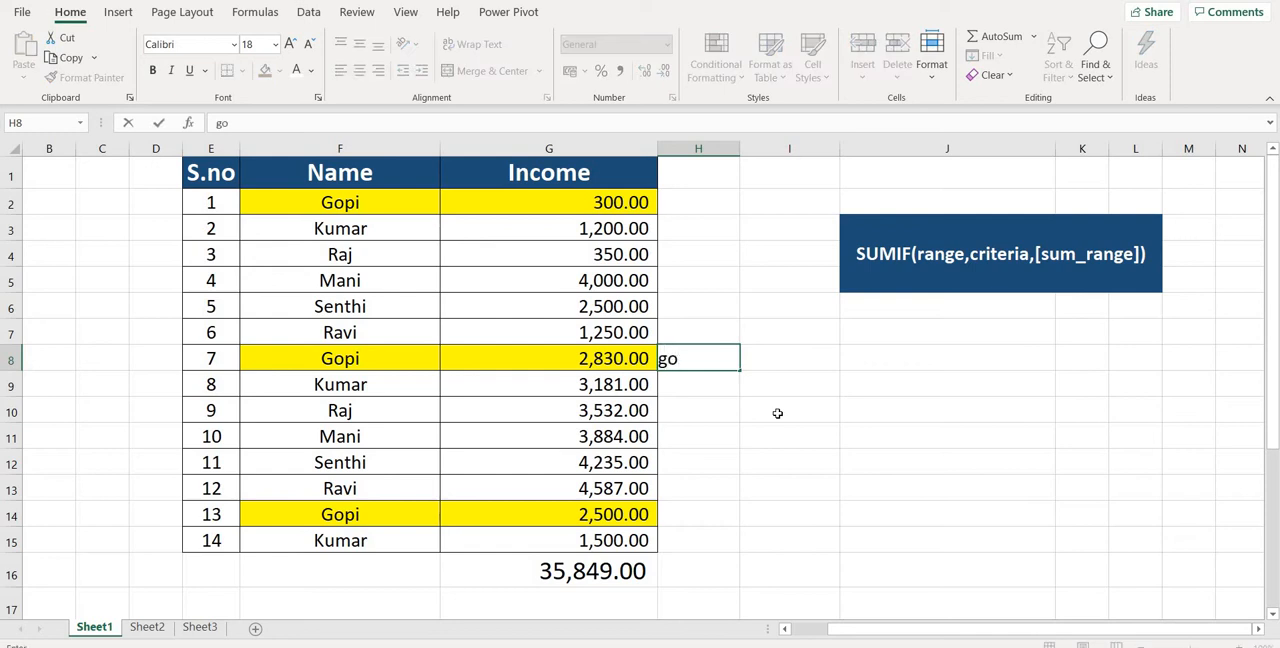
pyautogui.press('BackSpace')
pyautogui.press('BackSpace')
pyautogui.write('Gopi')
# Add up that person's income in cell I8 with the formula =SUMIF(F:F,H8,G:G).
pyautogui.click(790, 357)
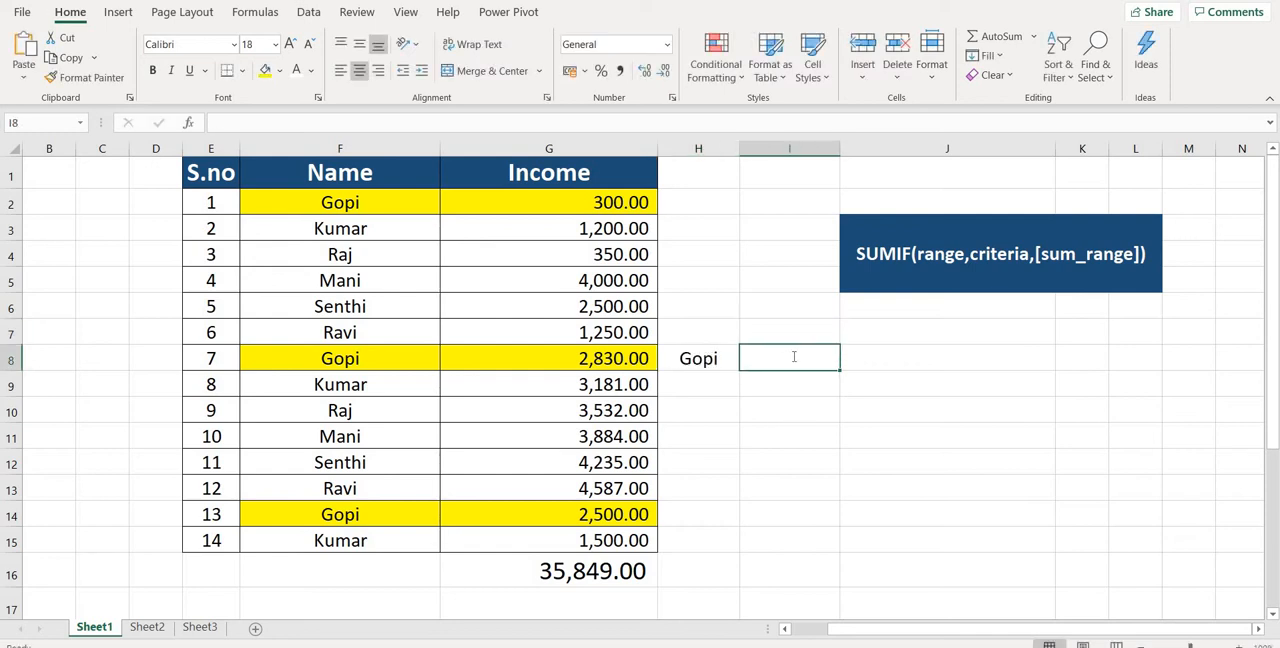
pyautogui.write('=sumif')
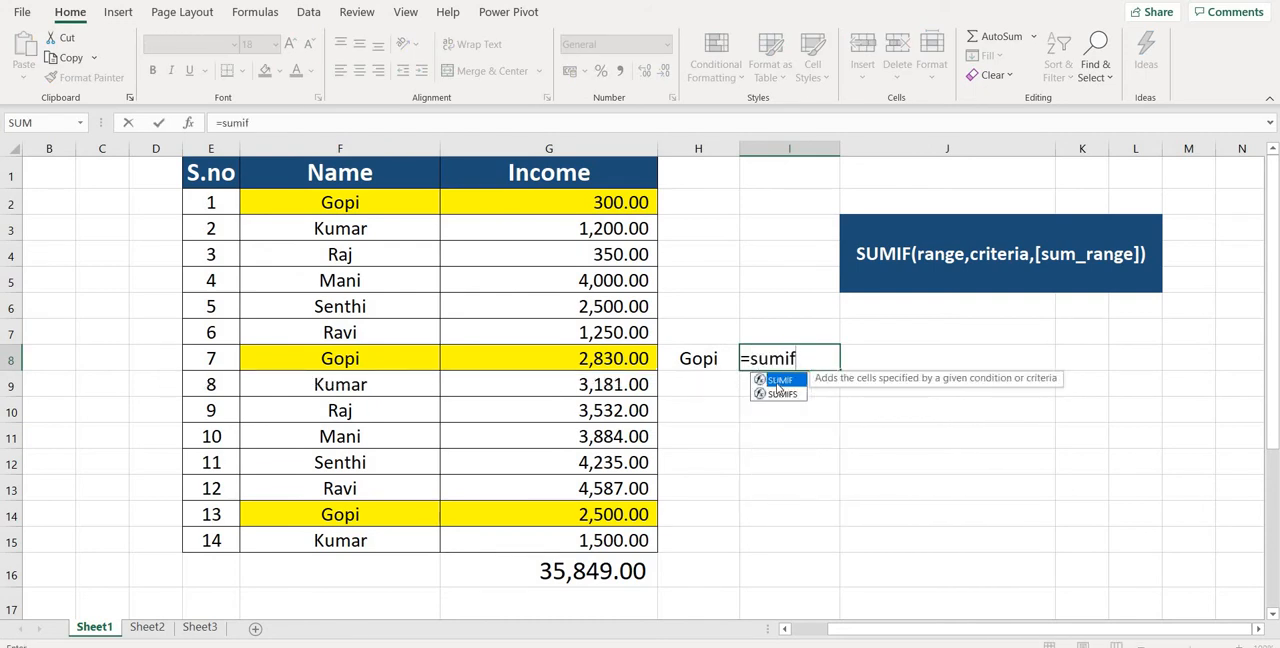
pyautogui.press('Tab')
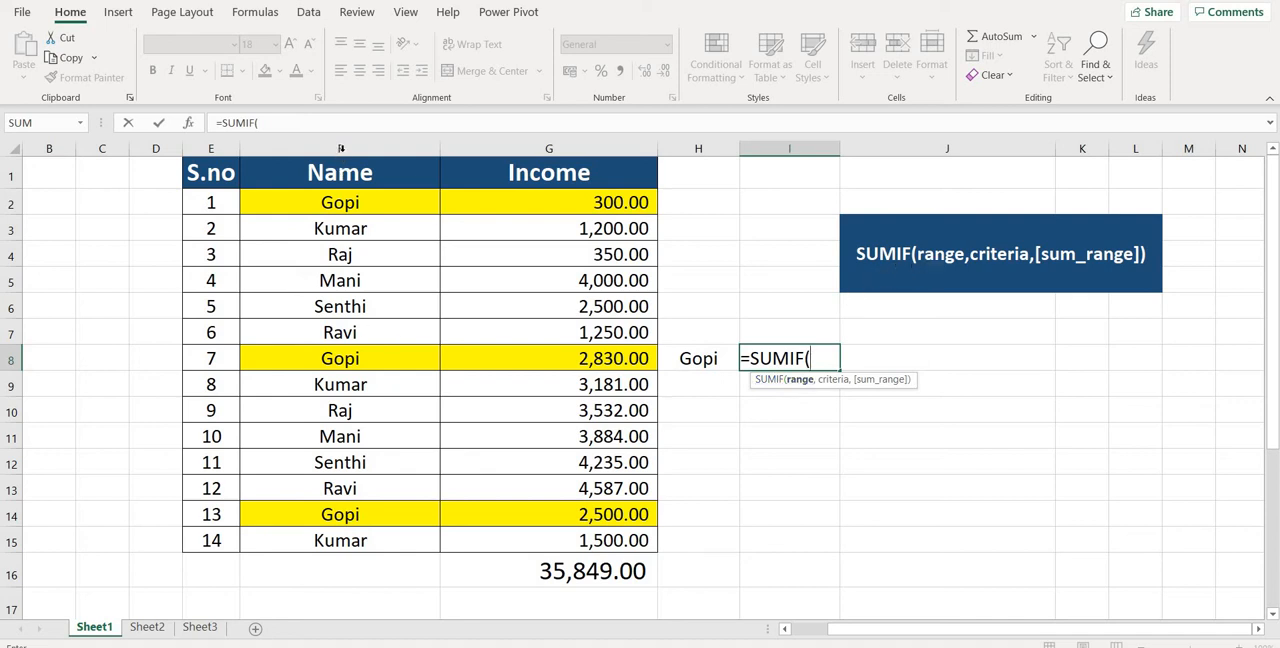
pyautogui.click(341, 148)
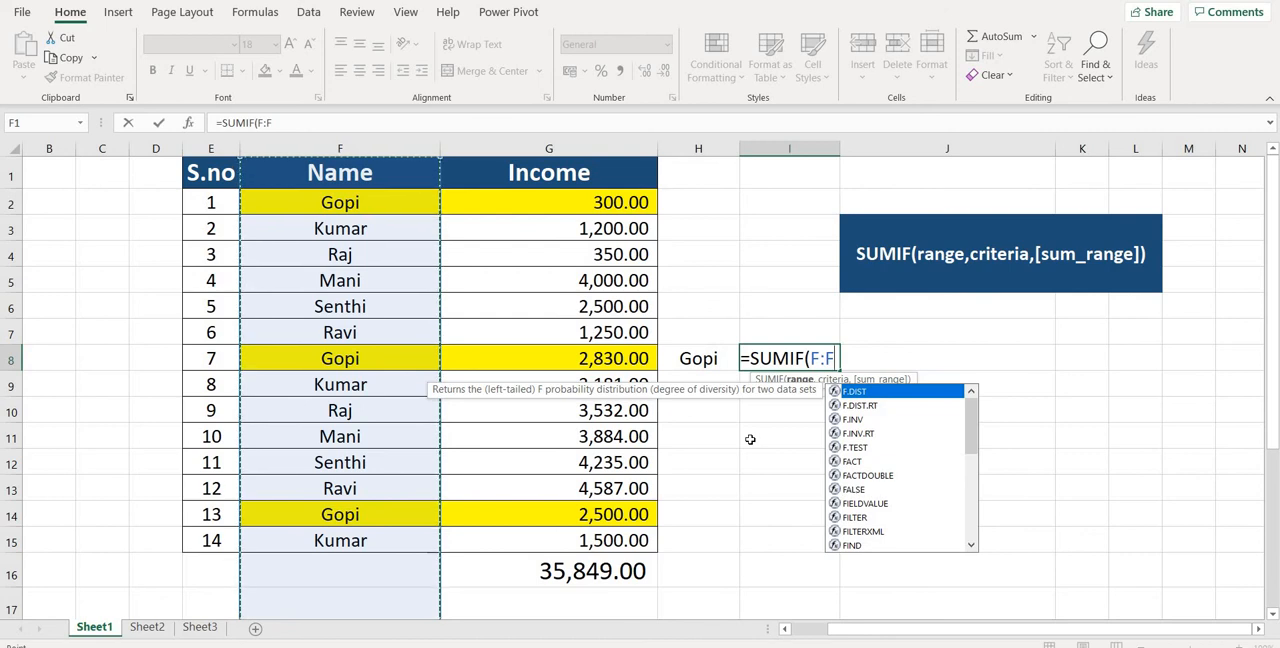
pyautogui.write(',')
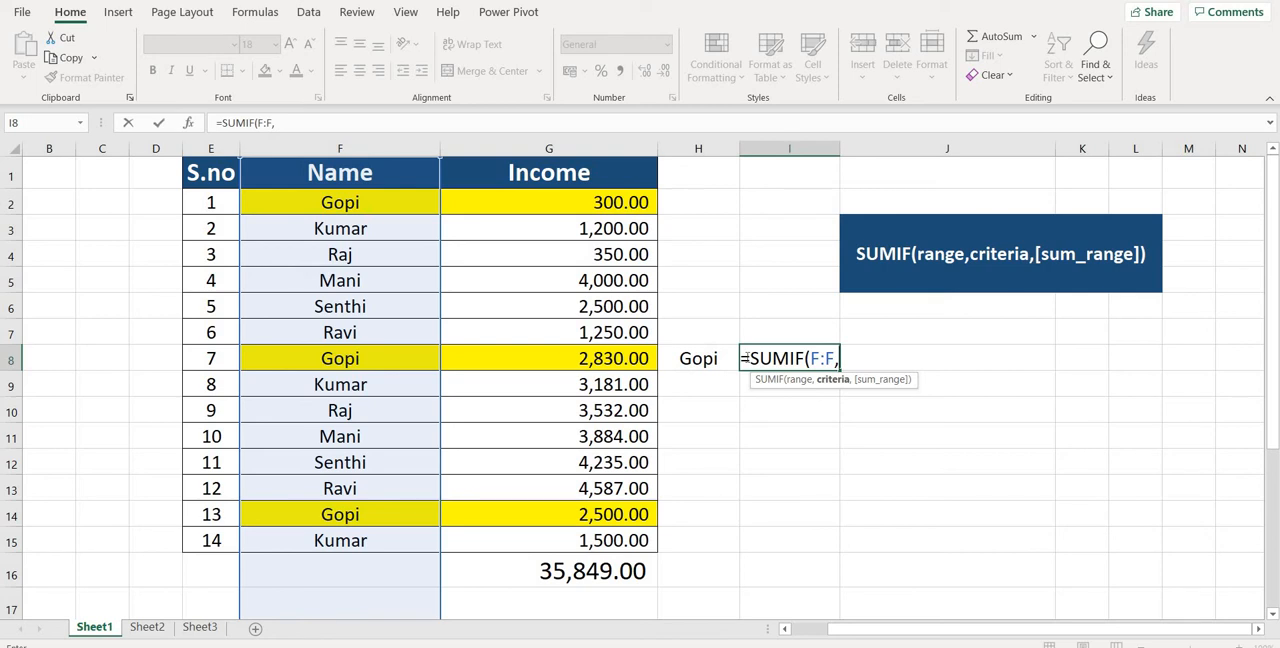
pyautogui.click(709, 367)
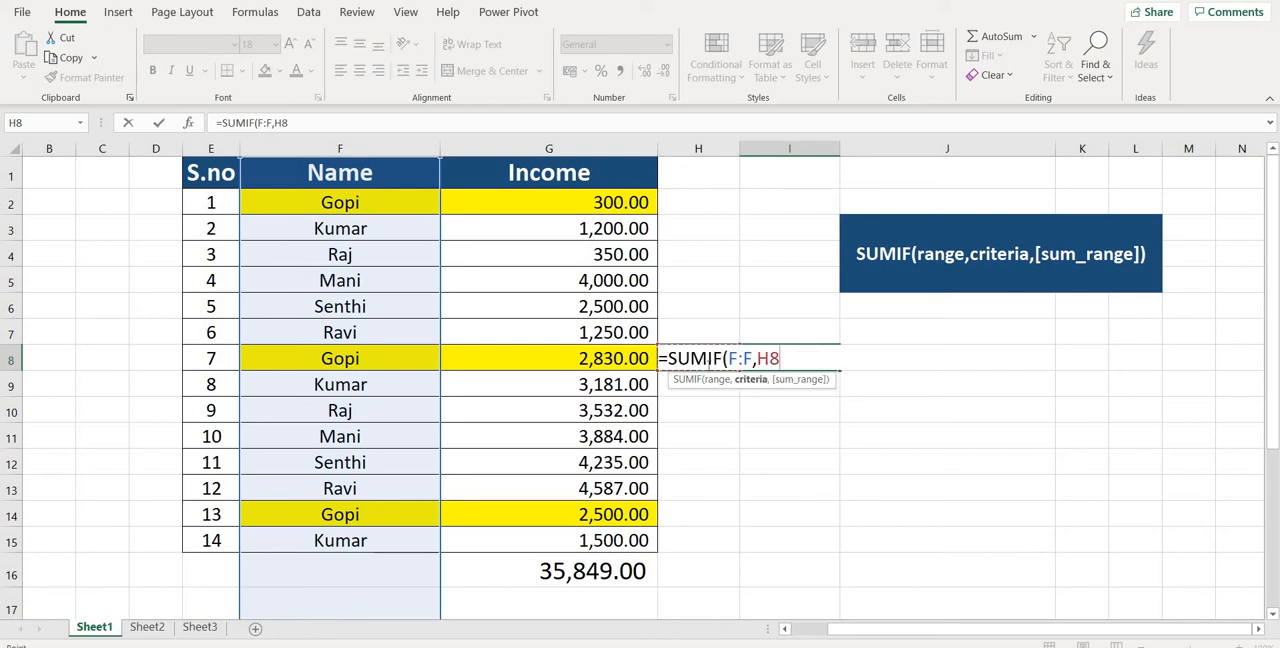
pyautogui.write(',')
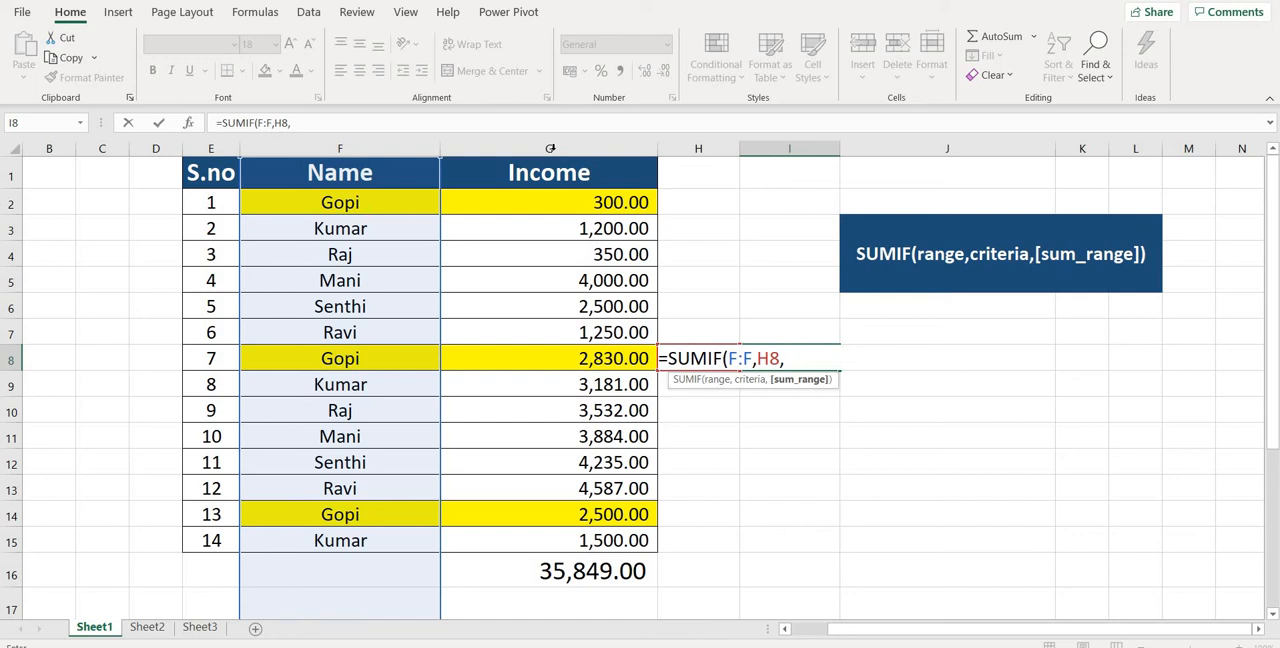
pyautogui.click(550, 148)
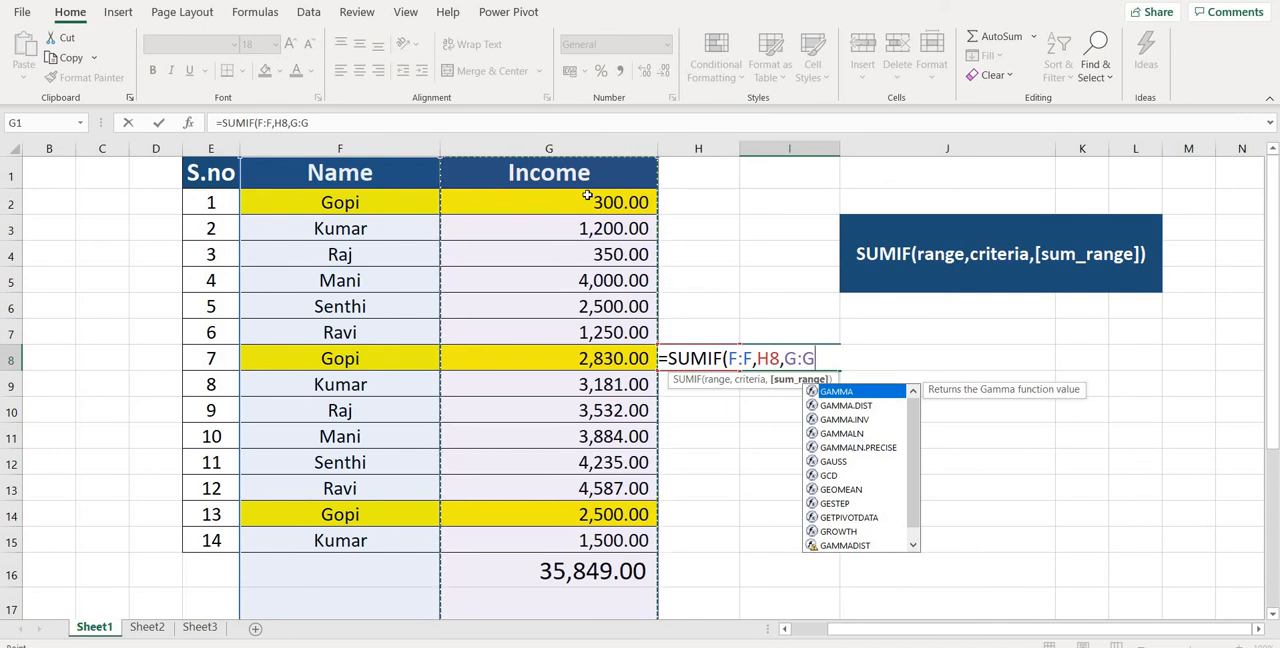
pyautogui.write(')')
pyautogui.press('Return')
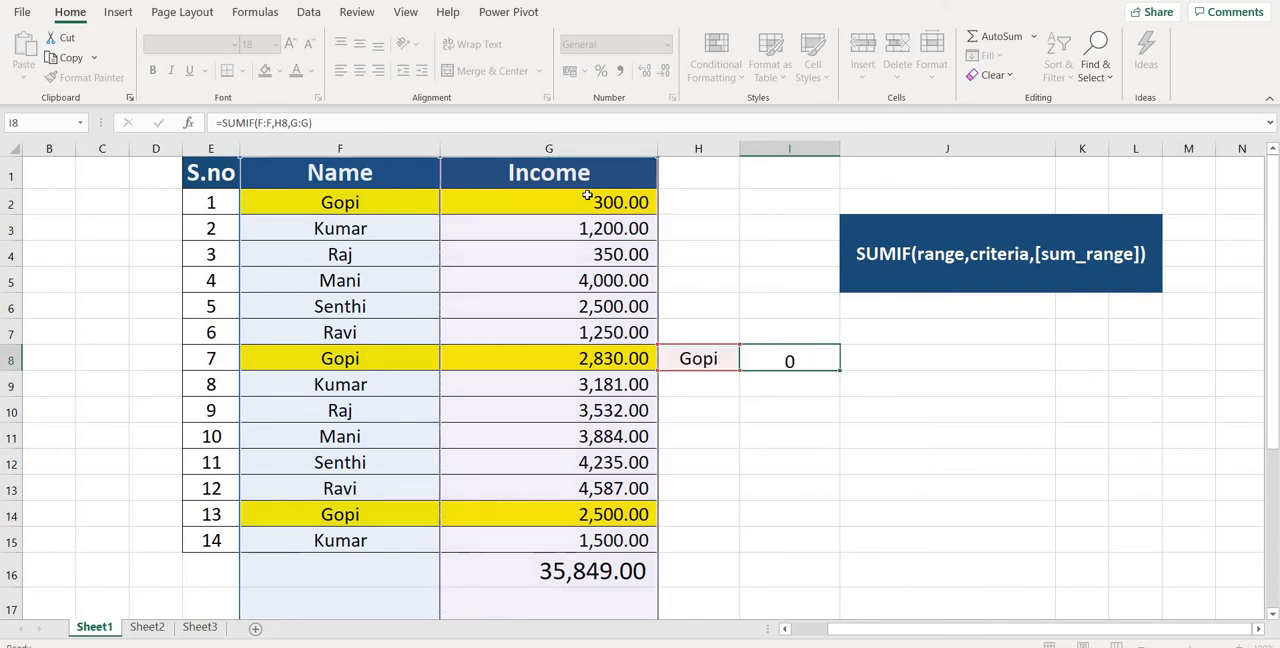
pyautogui.moveTo(719, 366); pyautogui.dragTo(773, 361)
pyautogui.click(773, 361)
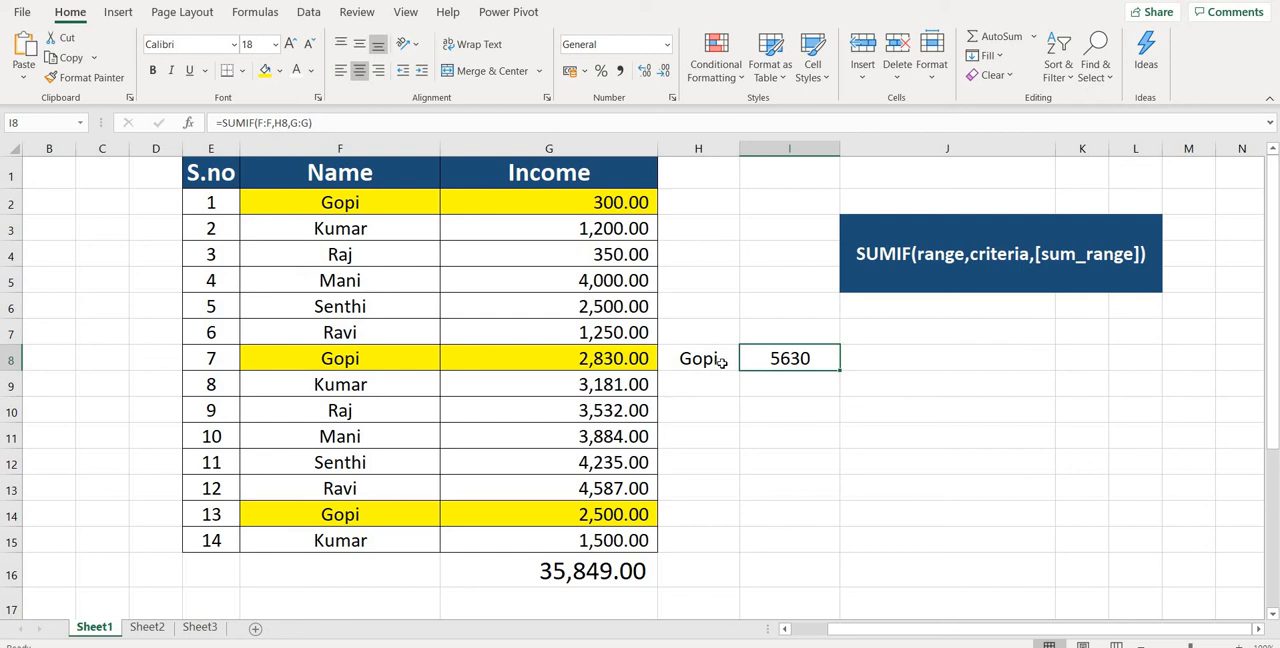
pyautogui.moveTo(722, 363)
pyautogui.mouseDown()
pyautogui.moveTo(784, 361)
pyautogui.moveTo(738, 366)
pyautogui.mouseUp()
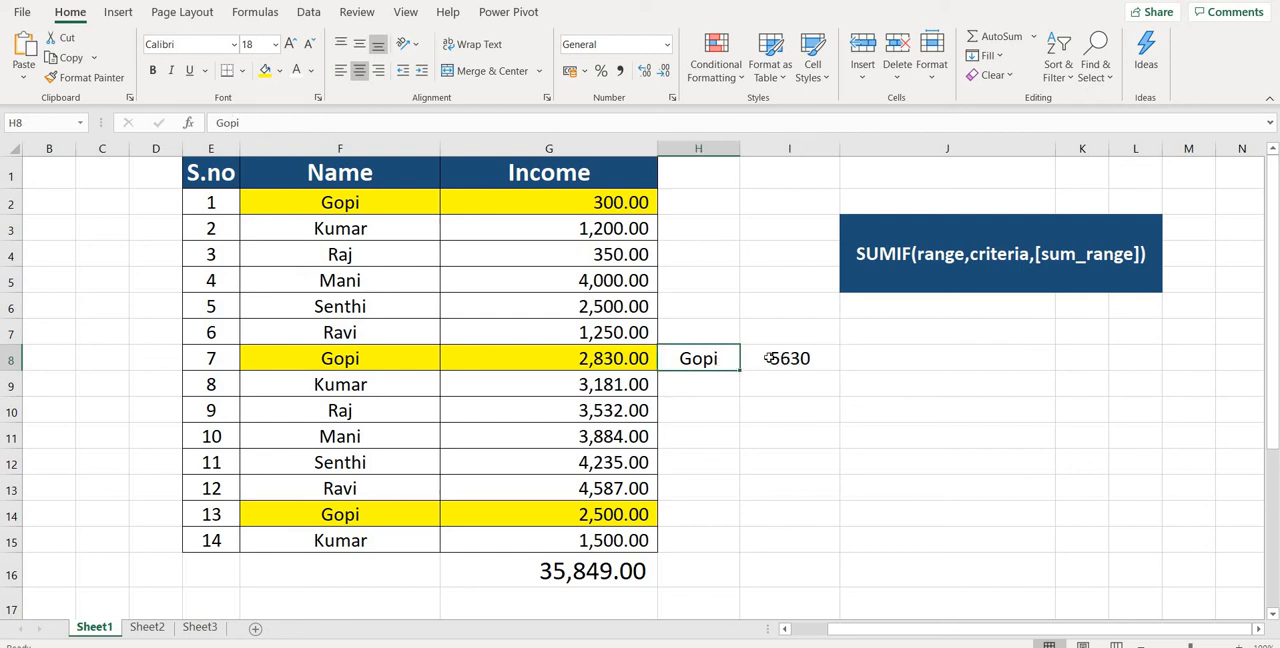
pyautogui.click(782, 358)
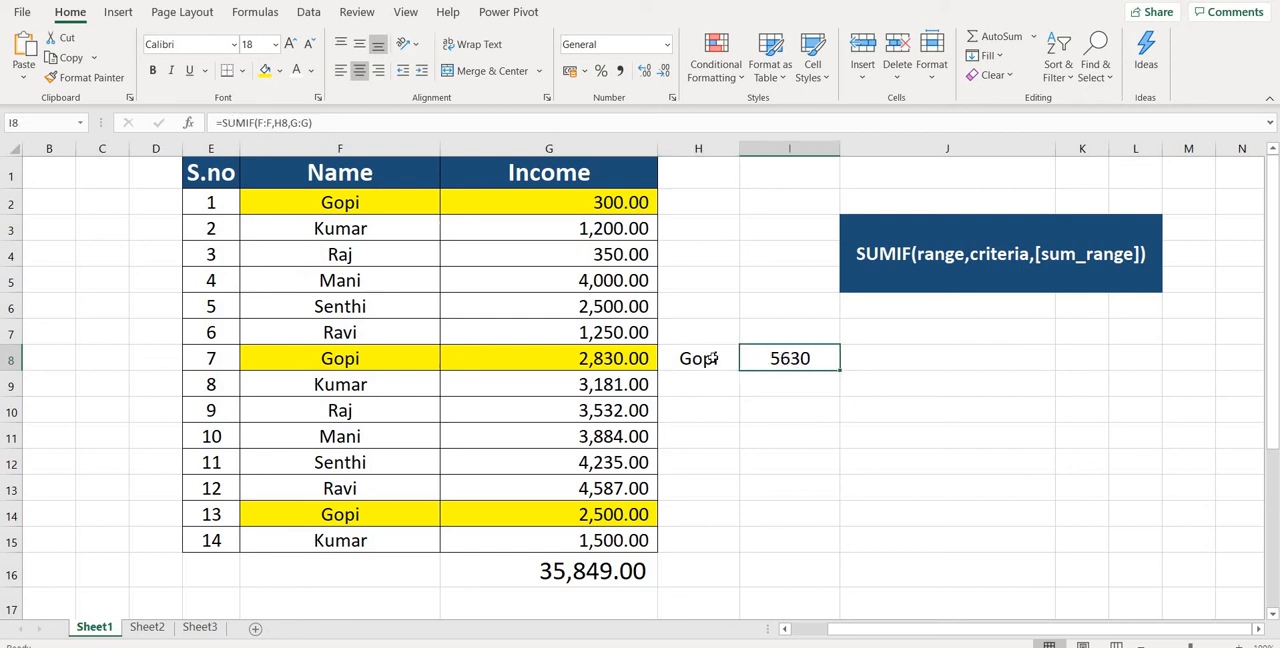
pyautogui.moveTo(714, 355); pyautogui.dragTo(790, 355)
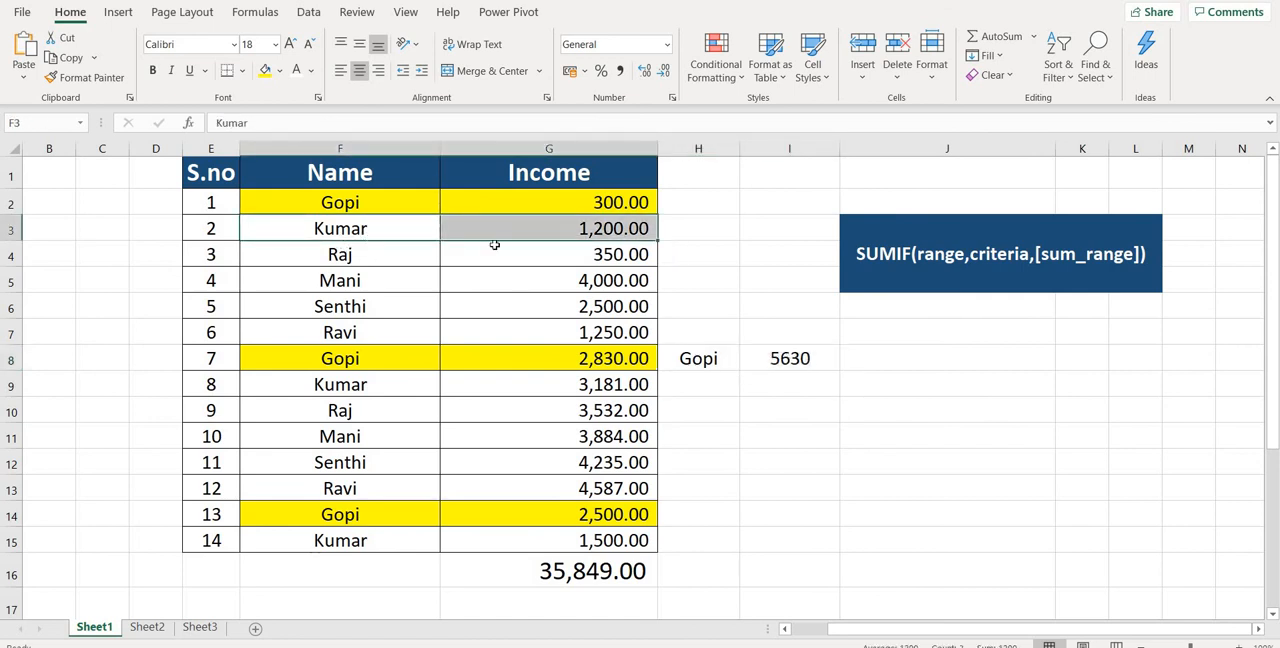
# Enter the name from cell F3 in cell H9 as the second lookup criterion.
pyautogui.click(720, 391)
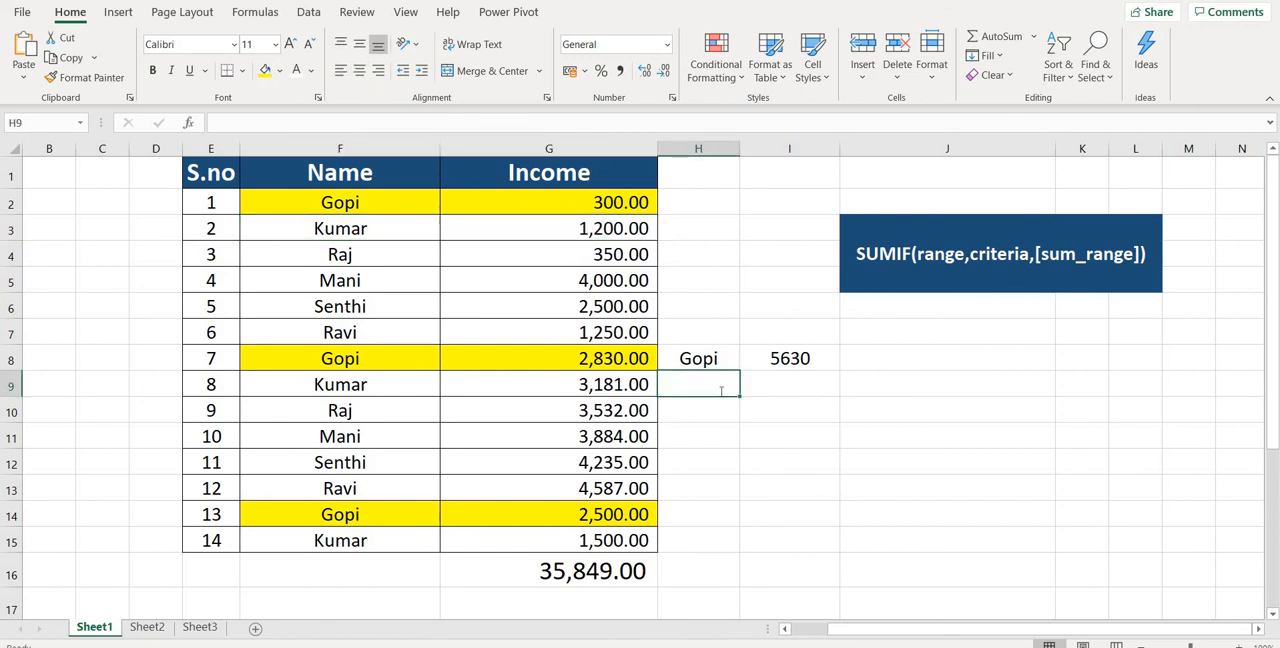
pyautogui.write('Kumar')
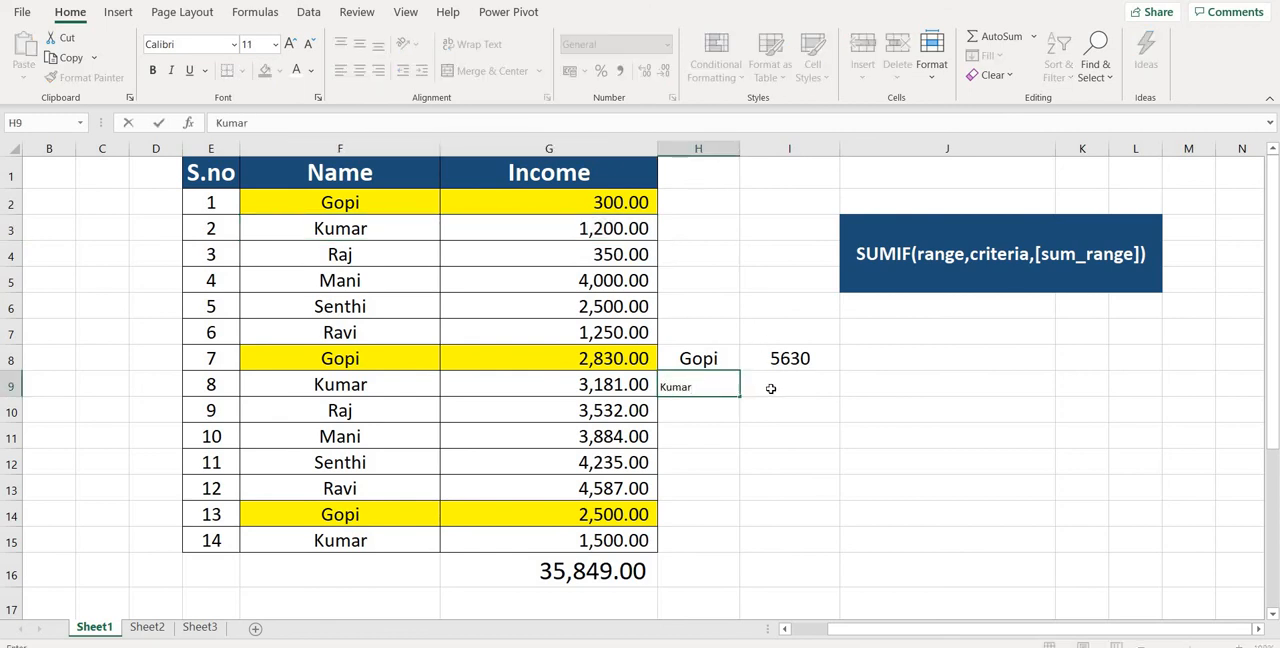
pyautogui.click(771, 389)
# Format the name in cell H9 with font size 16, centred both horizontally and vertically.
pyautogui.click(702, 364)
pyautogui.click(696, 387)
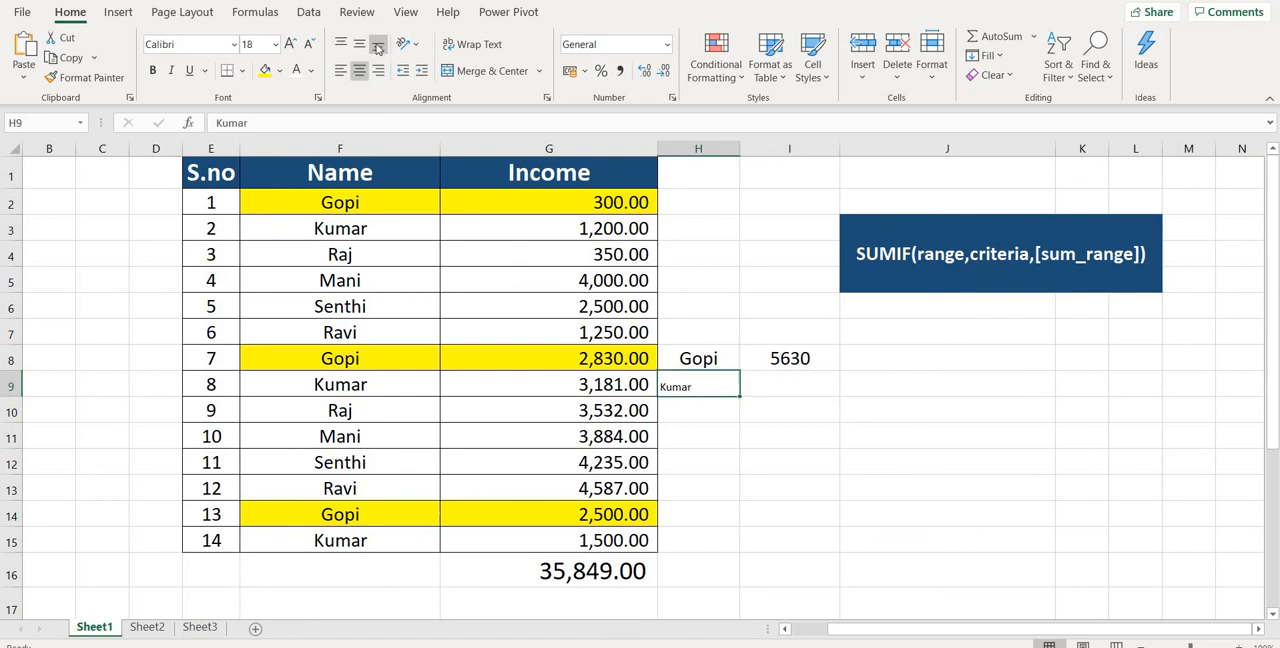
pyautogui.click(290, 45)
pyautogui.click(290, 45)
pyautogui.click(290, 45)
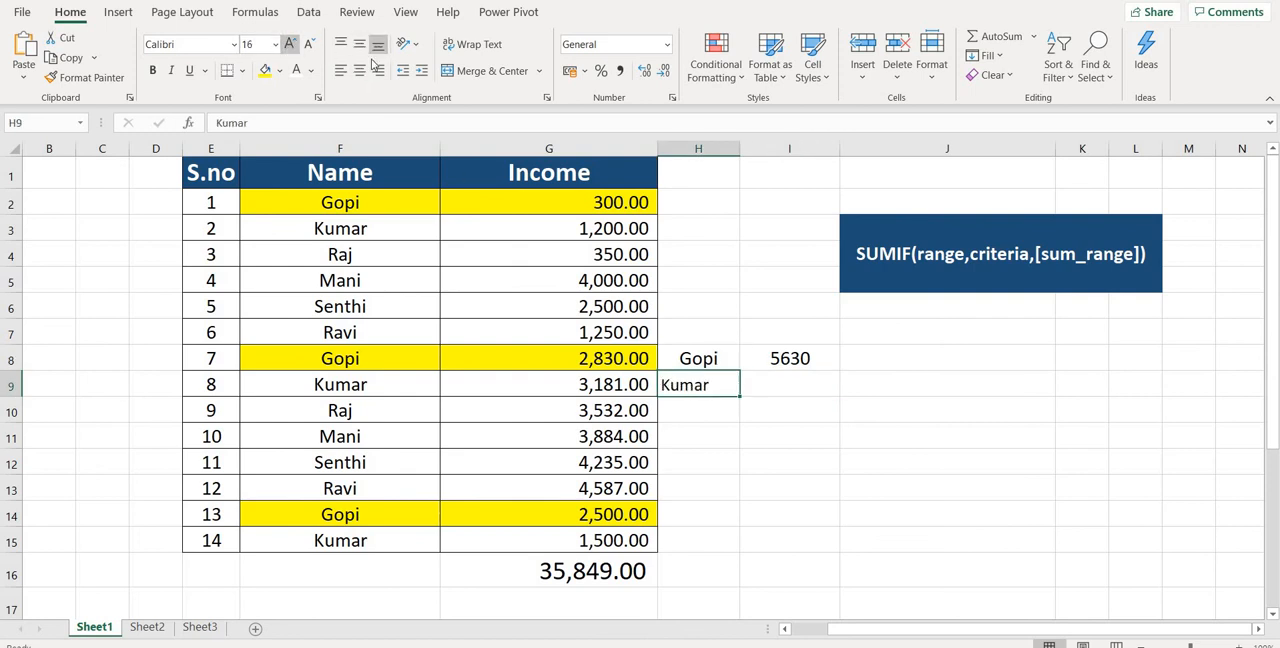
pyautogui.click(359, 44)
pyautogui.click(359, 70)
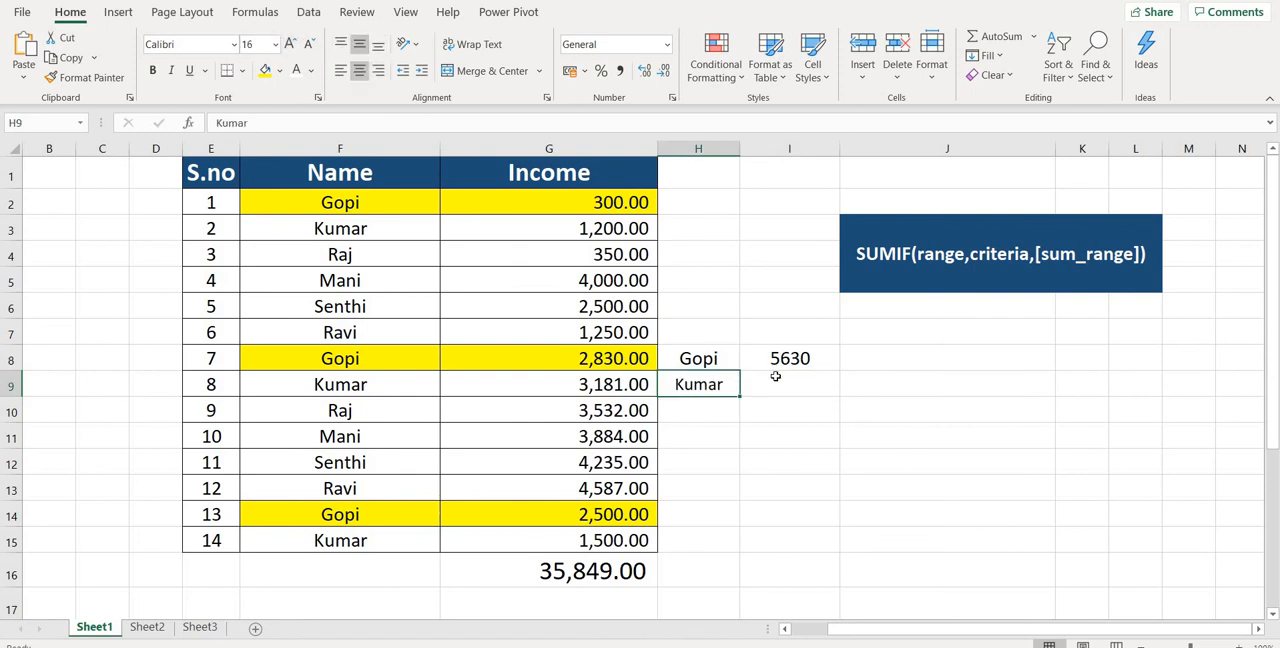
# Add up the income of the person named in H9 in cell I9 with the formula =SUMIF(F:F,H9,G:G).
pyautogui.click(768, 384)
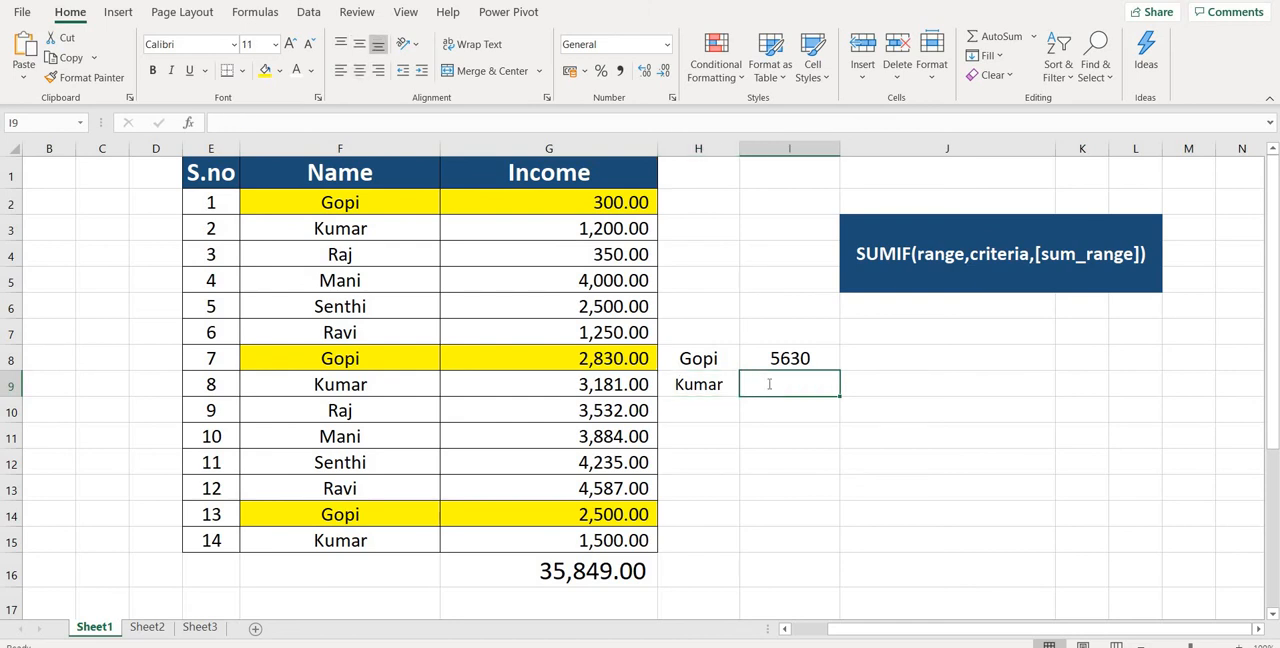
pyautogui.write('=sum')
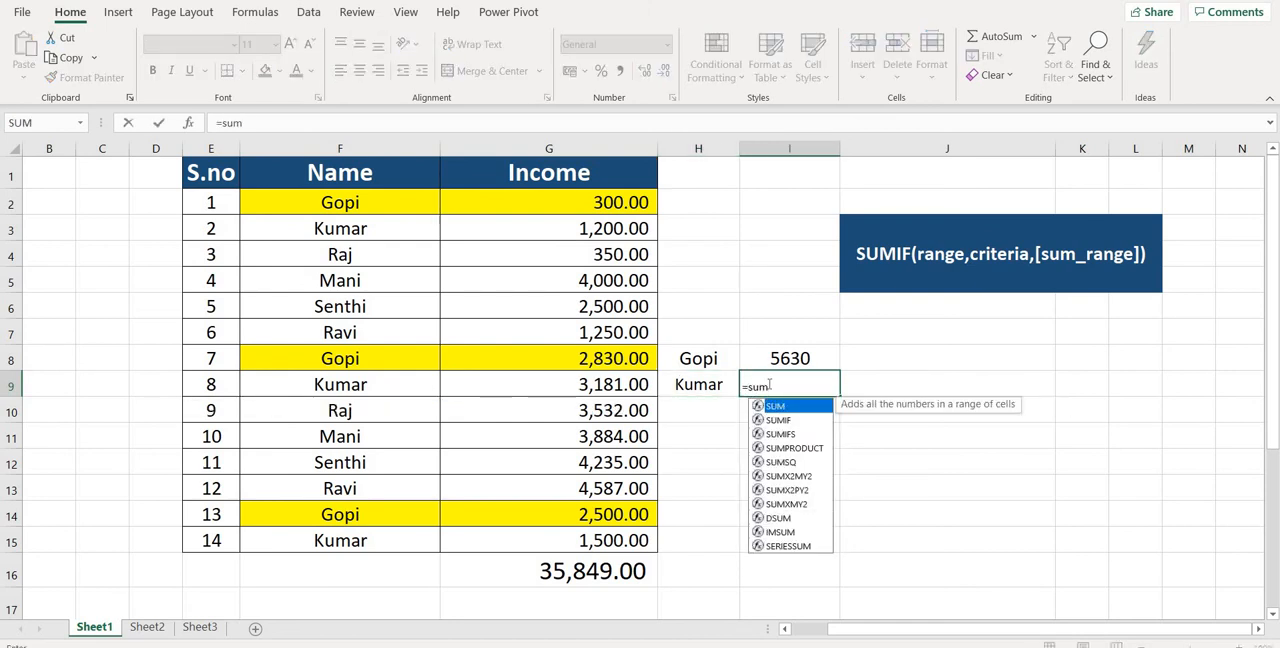
pyautogui.write('if')
pyautogui.doubleClick(778, 408)
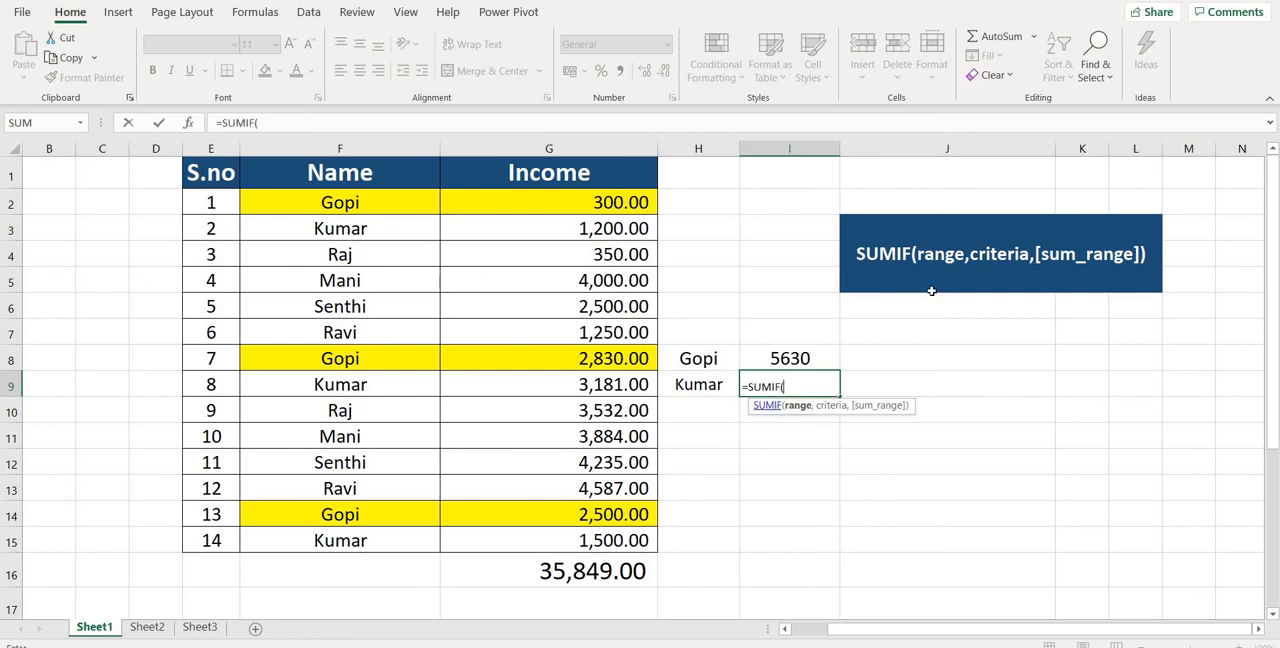
pyautogui.click(365, 148)
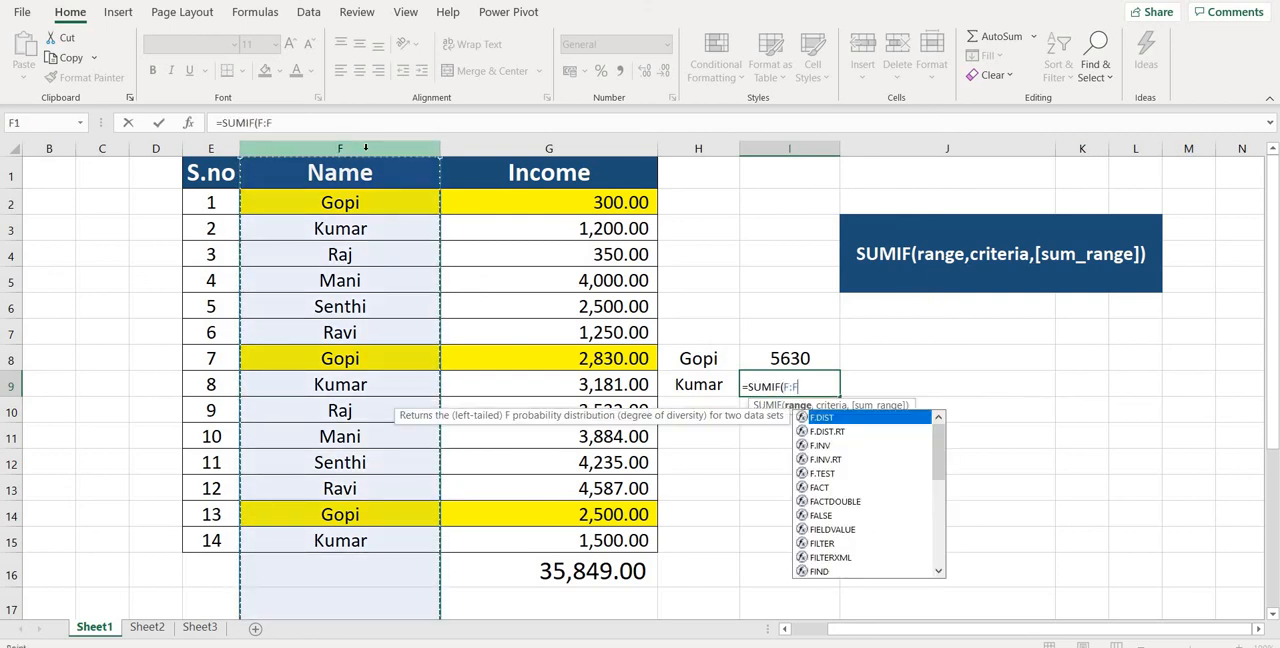
pyautogui.write(',')
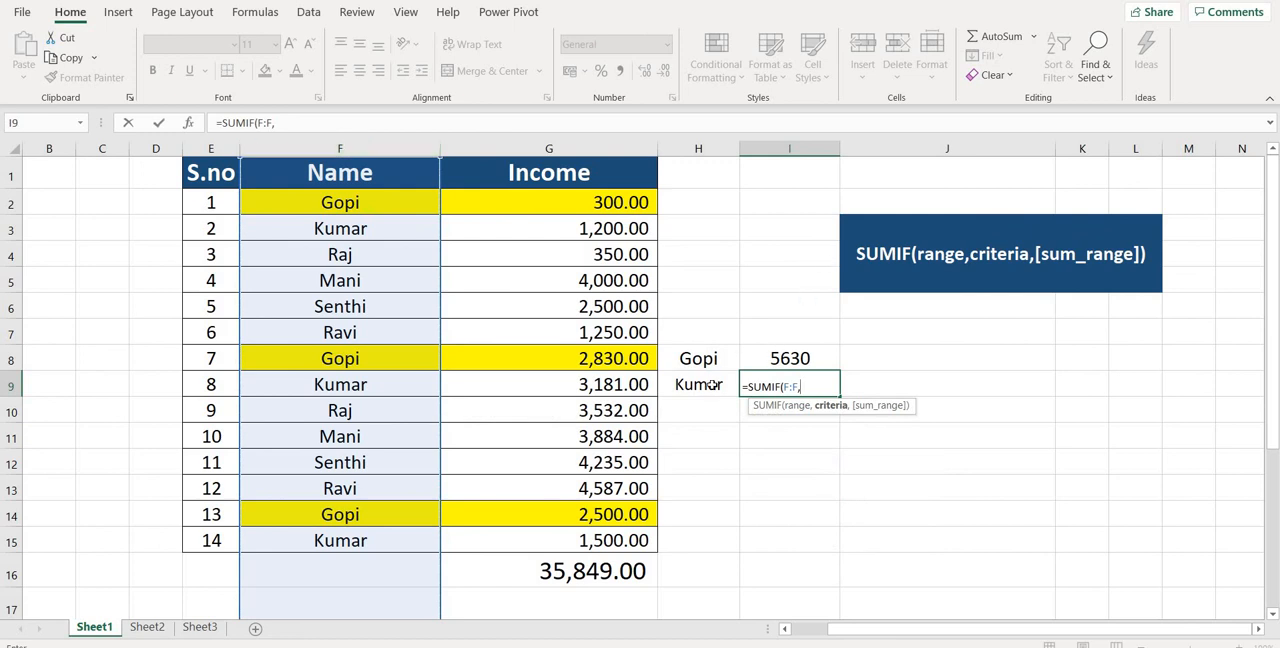
pyautogui.click(712, 384)
pyautogui.write(',')
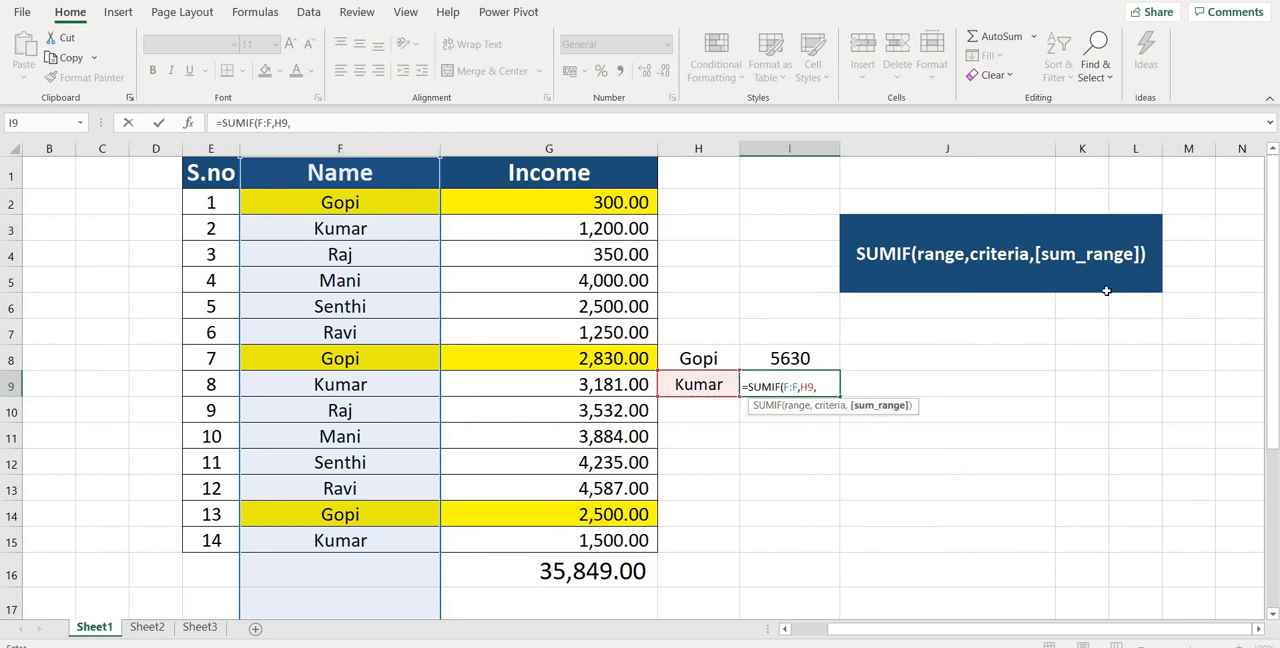
pyautogui.click(556, 148)
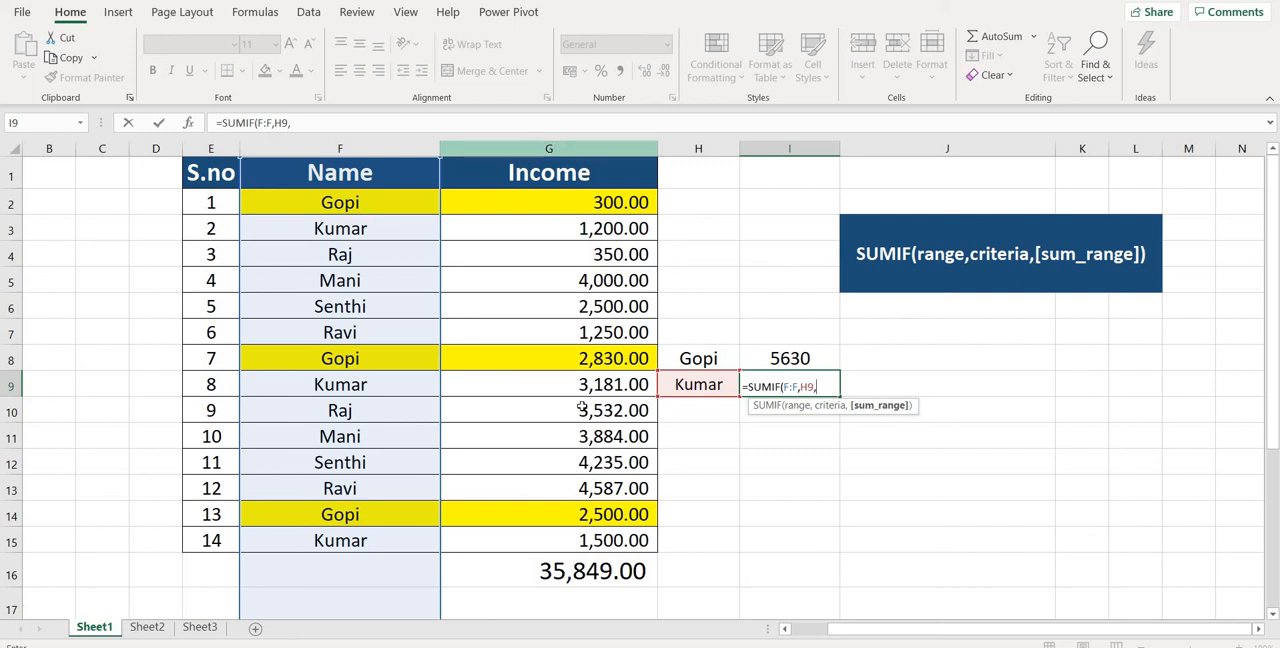
pyautogui.click(556, 148)
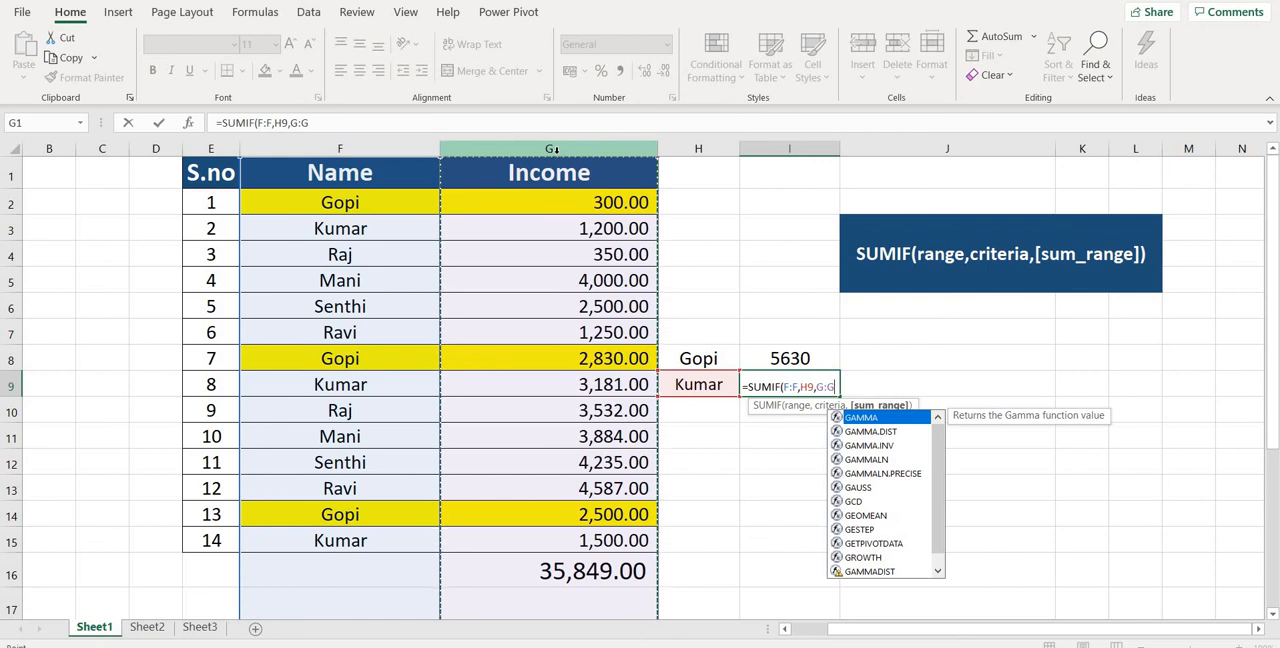
pyautogui.write(')')
pyautogui.hotkey('ctrl', 'Return')
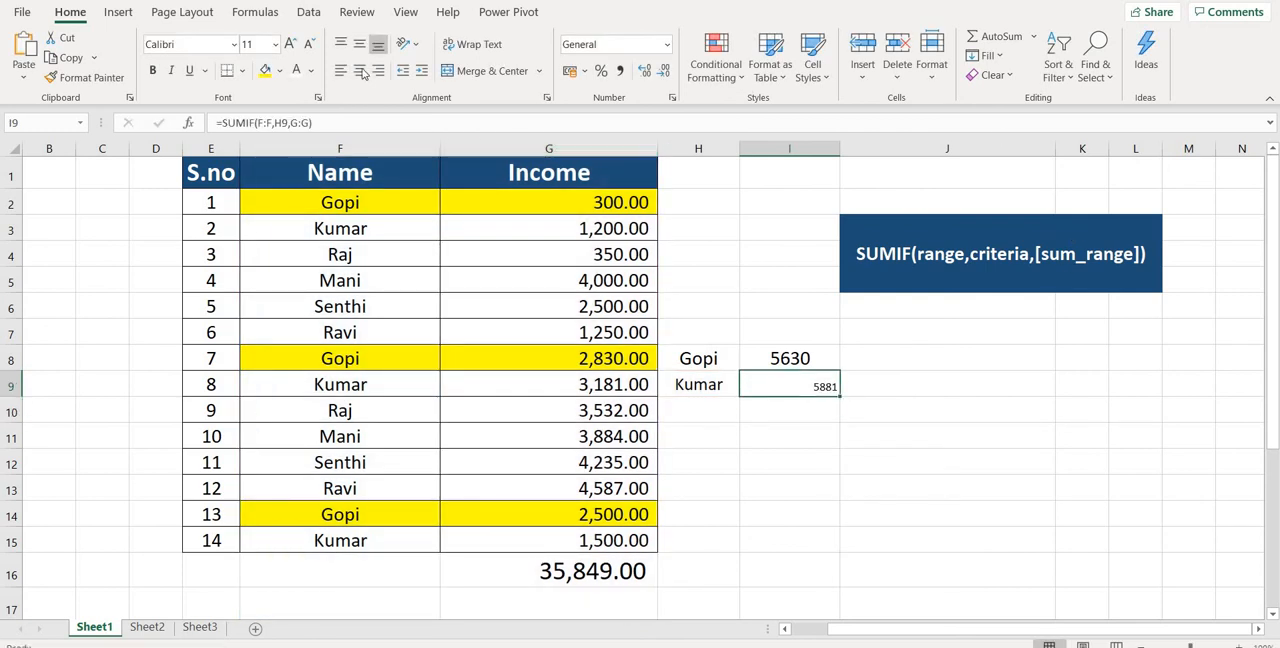
# Set the total in cell I9 to font size 18 and centre it horizontally.
pyautogui.click(292, 46)
pyautogui.click(292, 46)
pyautogui.click(292, 46)
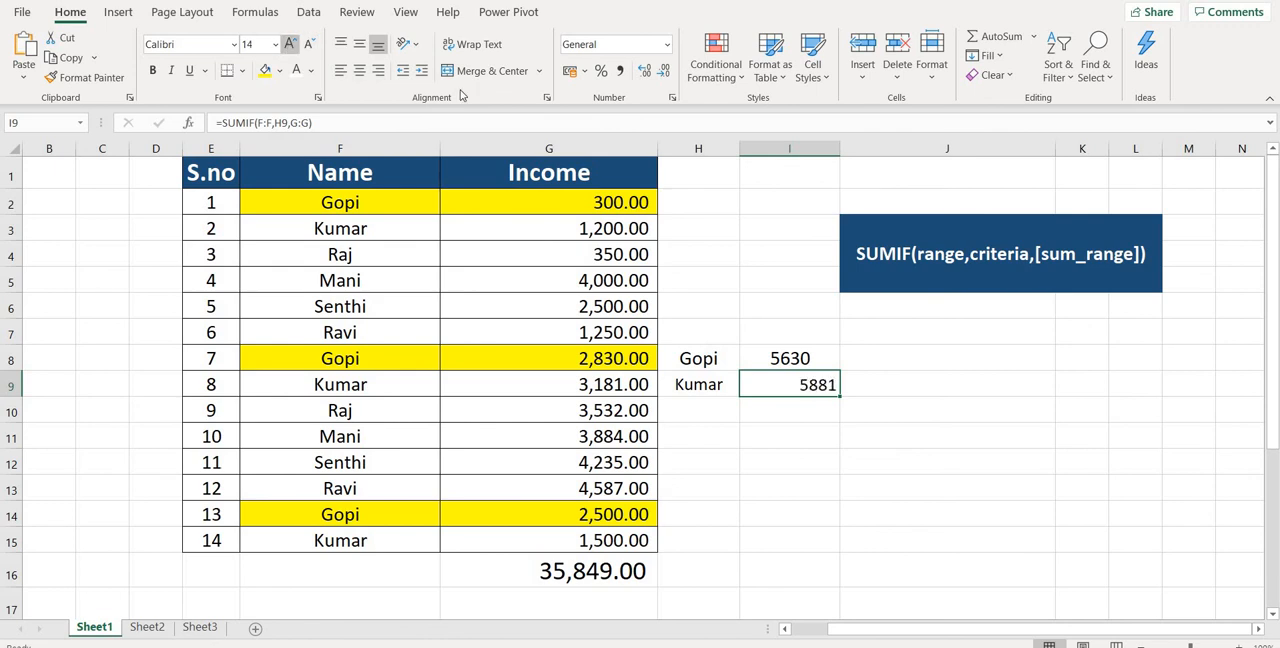
pyautogui.click(292, 46)
pyautogui.click(359, 71)
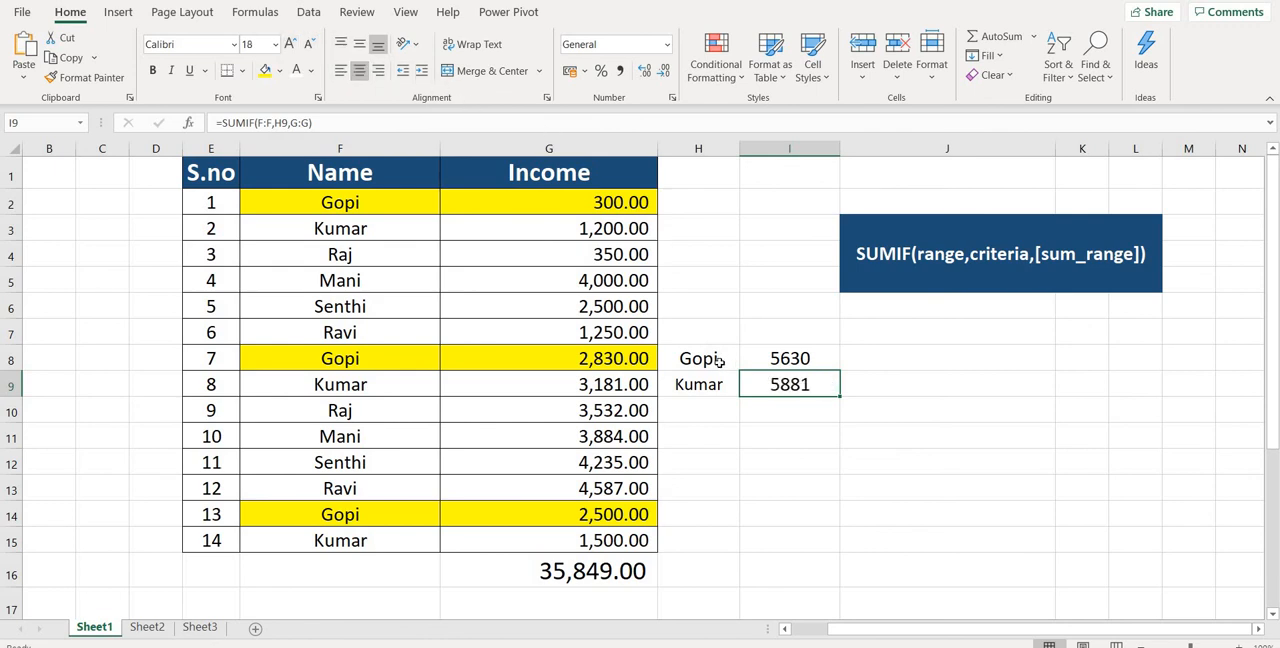
# Copy the formatting of cells H8:I8 onto the empty cells H10:I12 with Format Painter.
pyautogui.moveTo(690, 358); pyautogui.dragTo(790, 358)
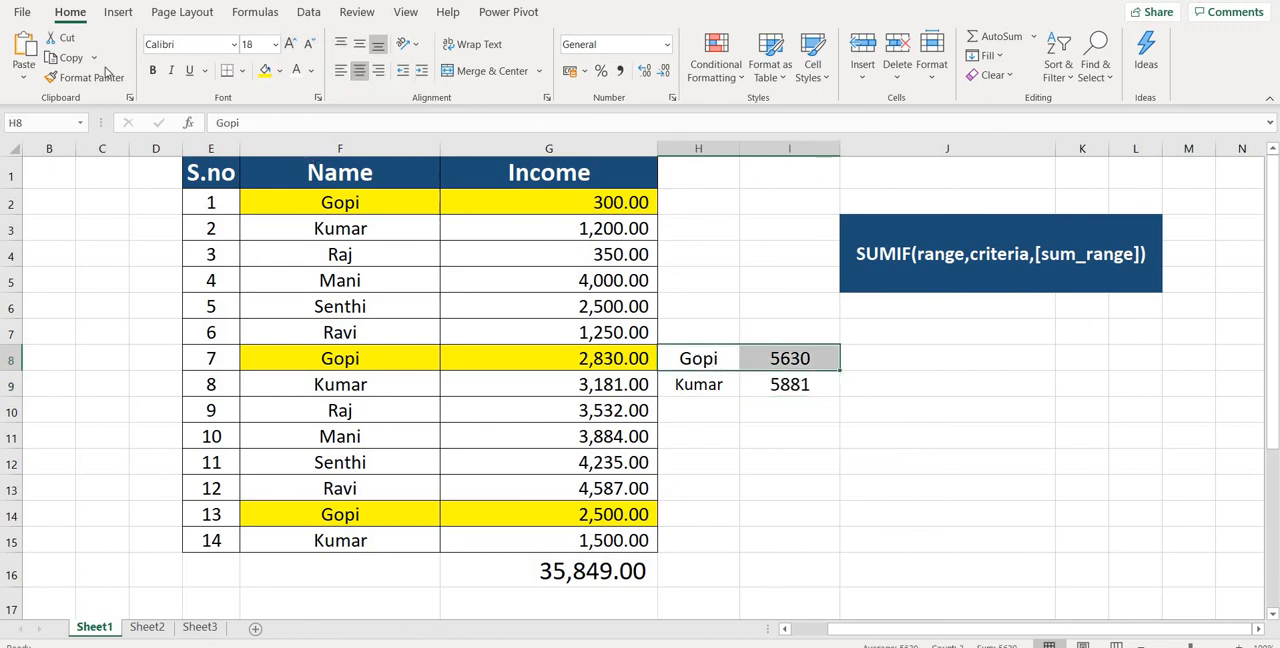
pyautogui.click(100, 77)
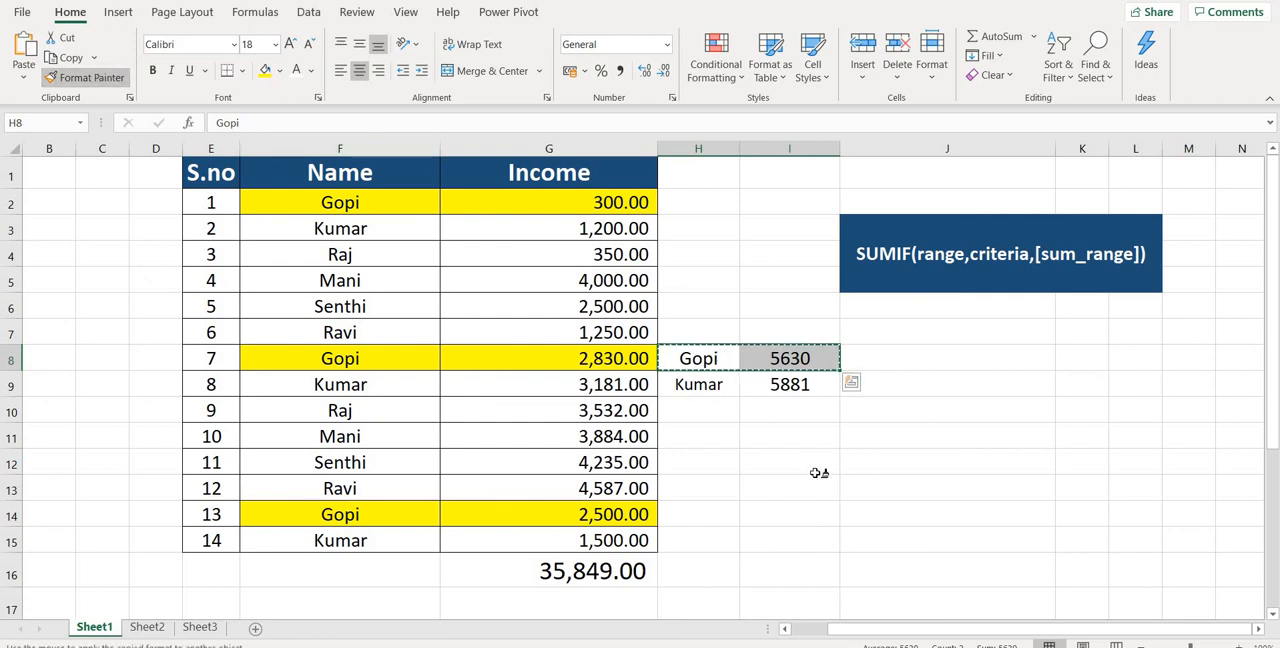
pyautogui.moveTo(700, 410); pyautogui.dragTo(815, 453)
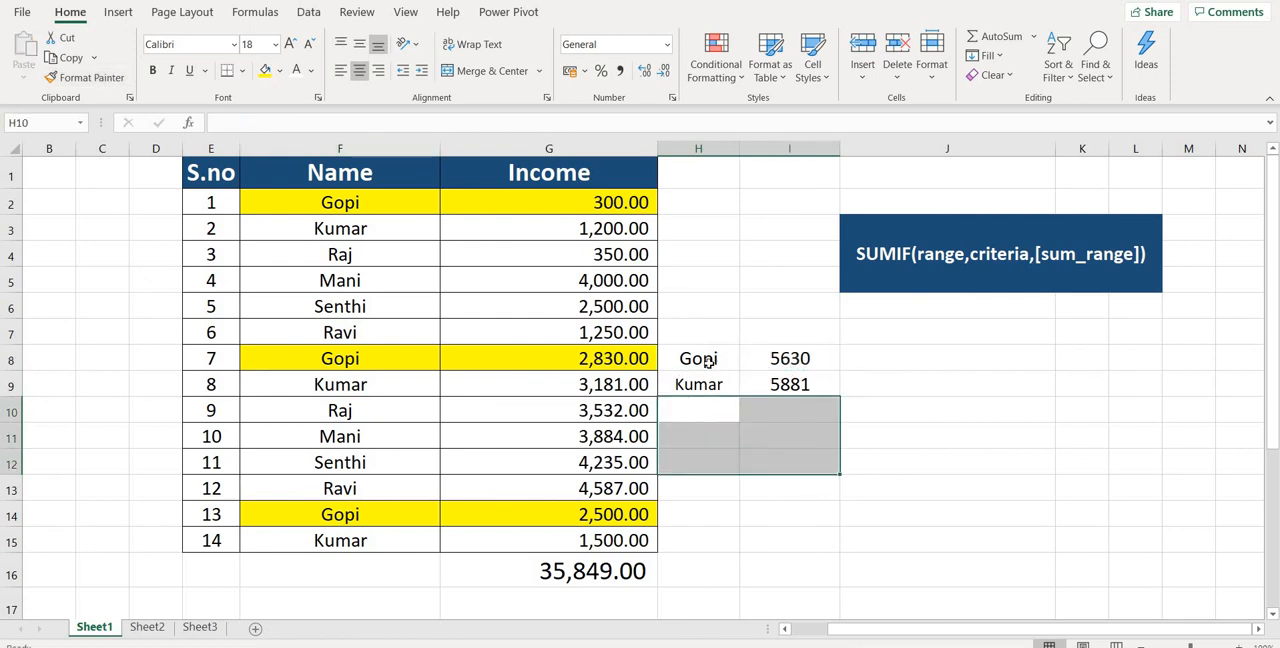
# Enter the name from cell F5 in cell H10 as the third lookup criterion.
pyautogui.click(789, 384)
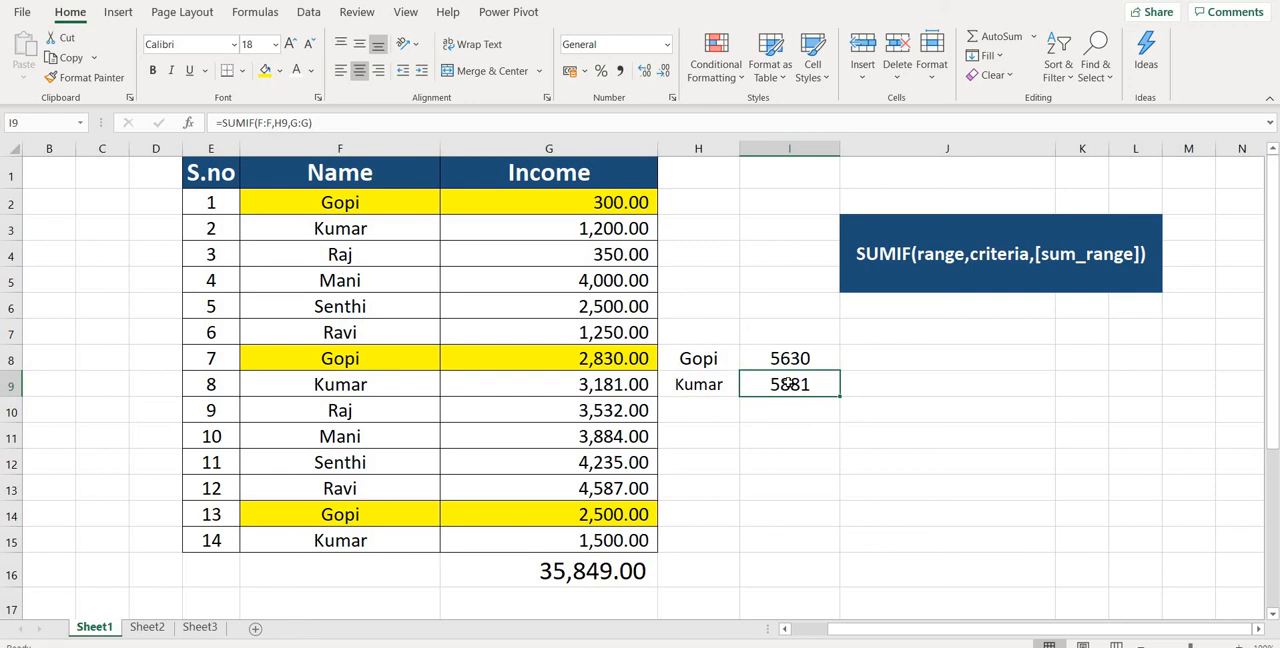
pyautogui.click(375, 285)
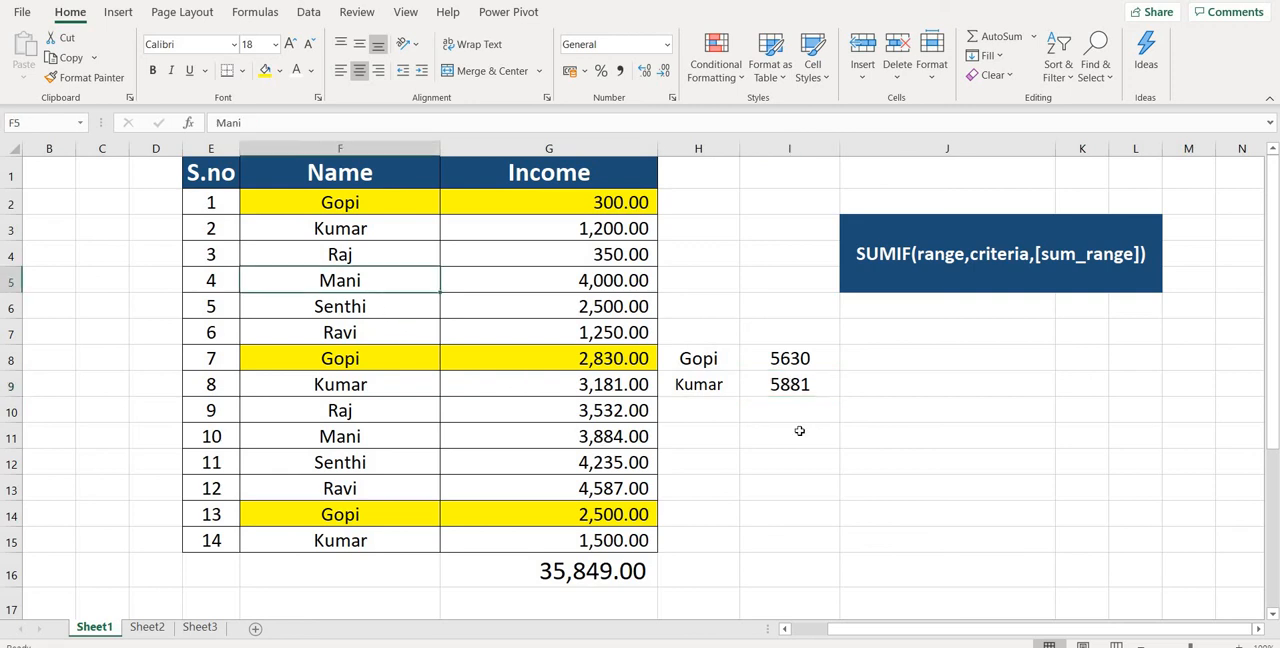
pyautogui.click(706, 404)
pyautogui.write('Mani')
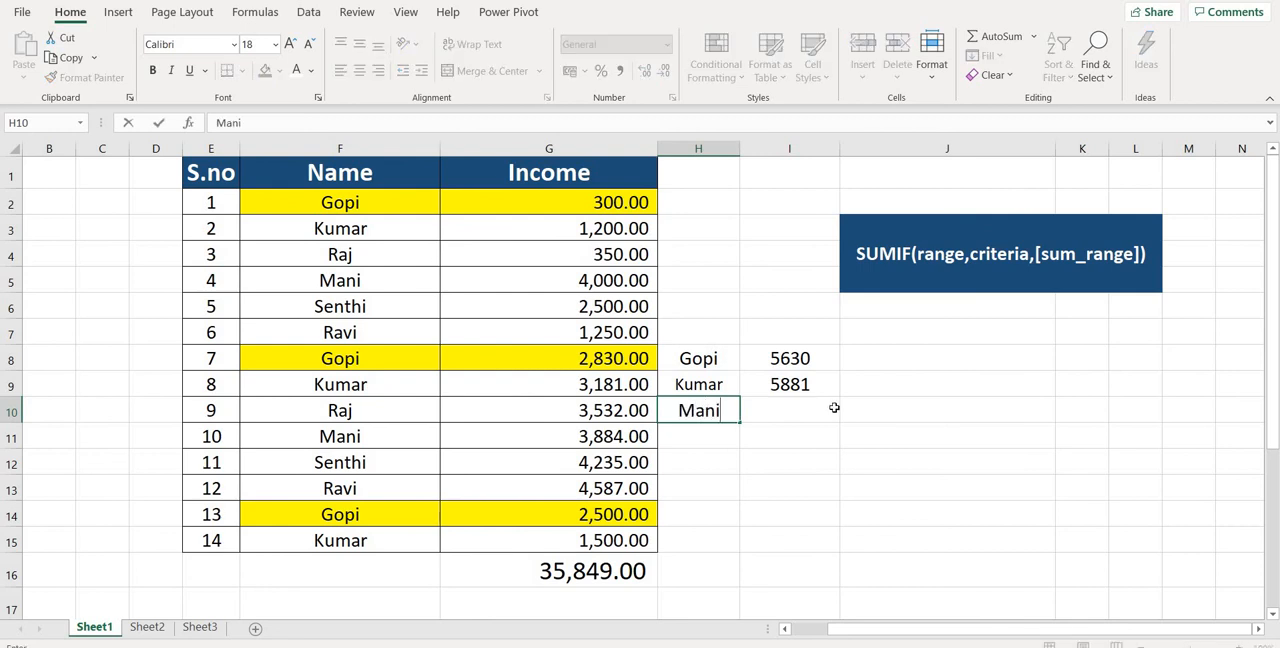
pyautogui.click(824, 401)
# Fill the SUMIF formula from cell I9 down into I10 to total the third person's income.
pyautogui.click(833, 391)
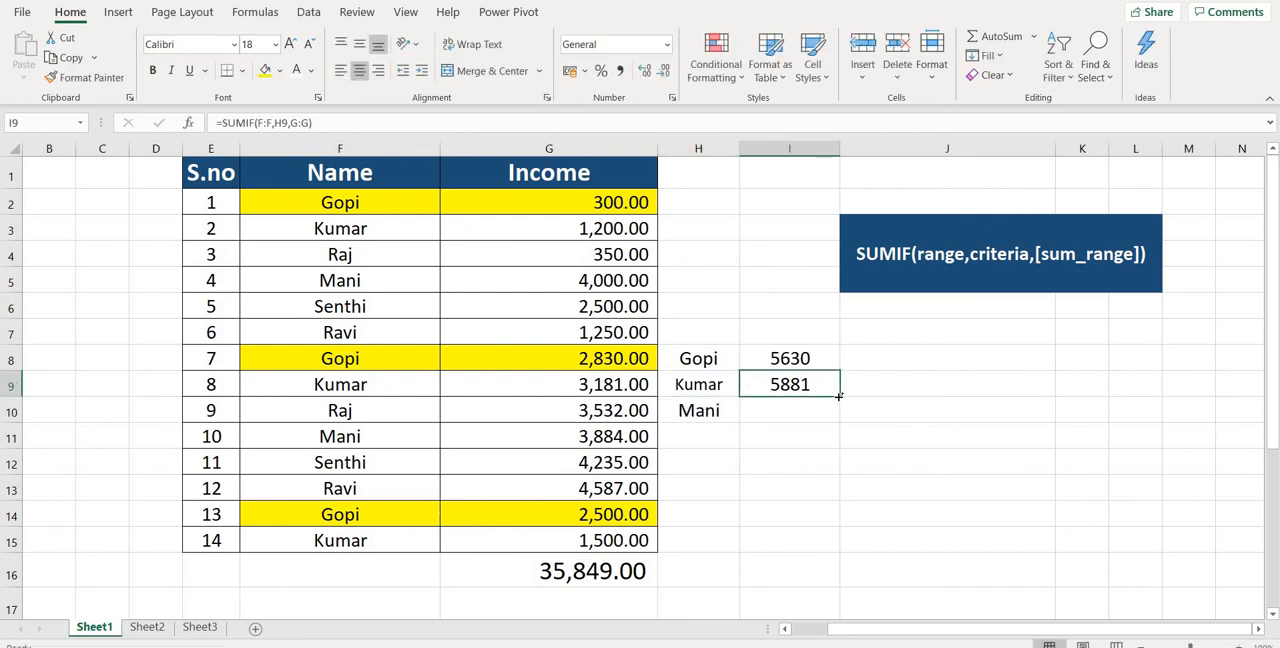
pyautogui.moveTo(838, 397); pyautogui.dragTo(838, 418)
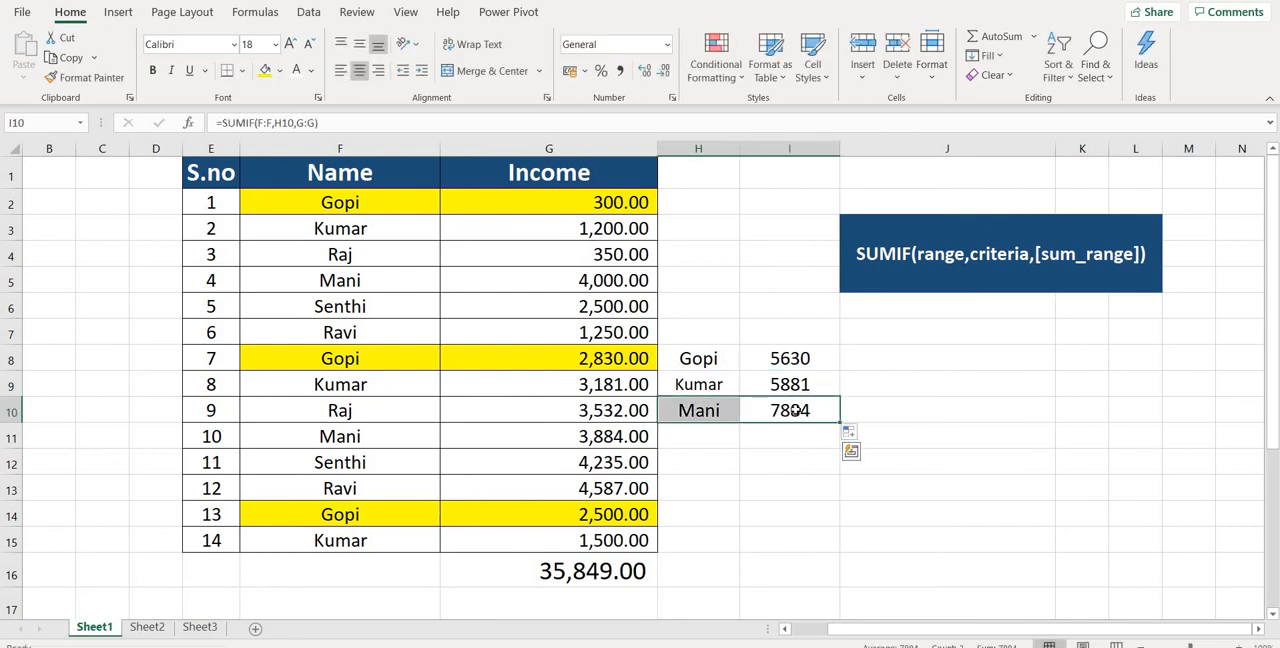
pyautogui.click(790, 410)
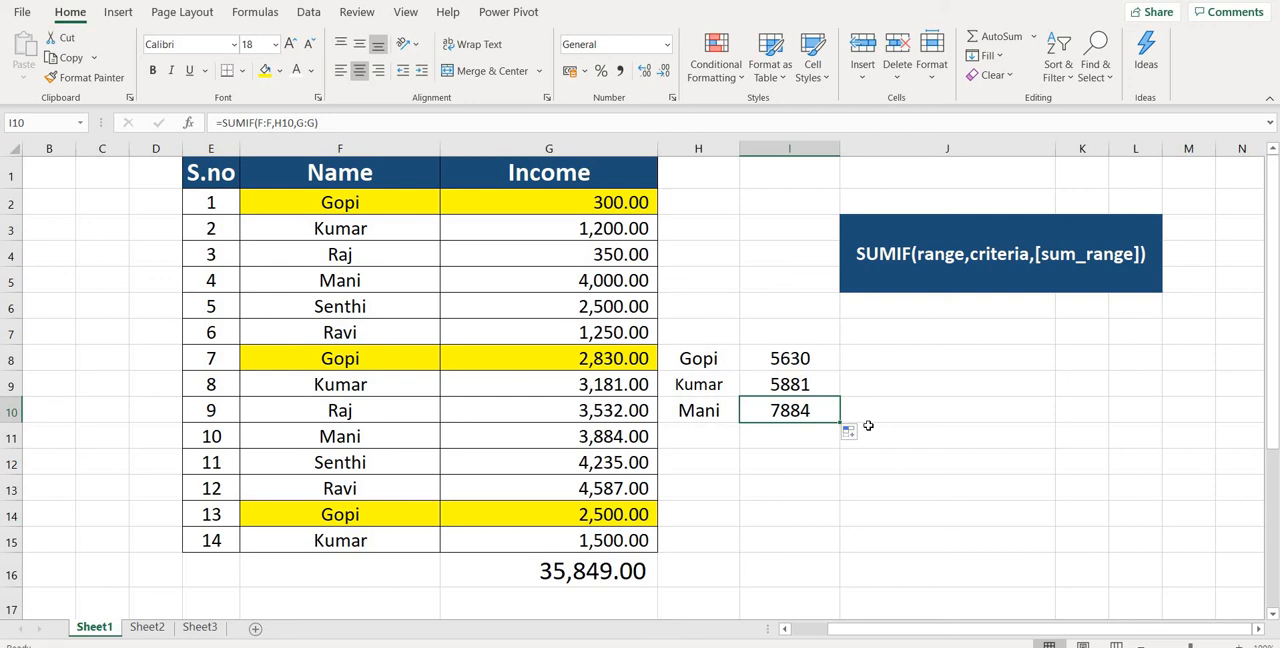
pyautogui.moveTo(814, 360); pyautogui.dragTo(812, 410)
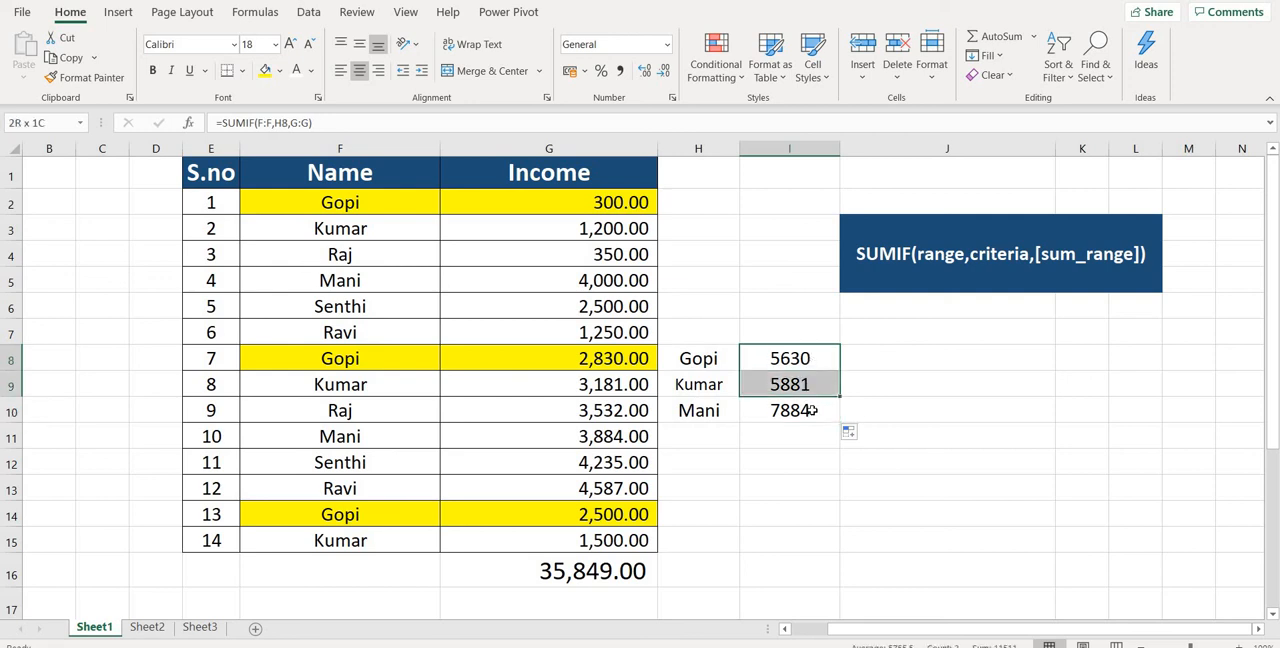
pyautogui.click(812, 410)
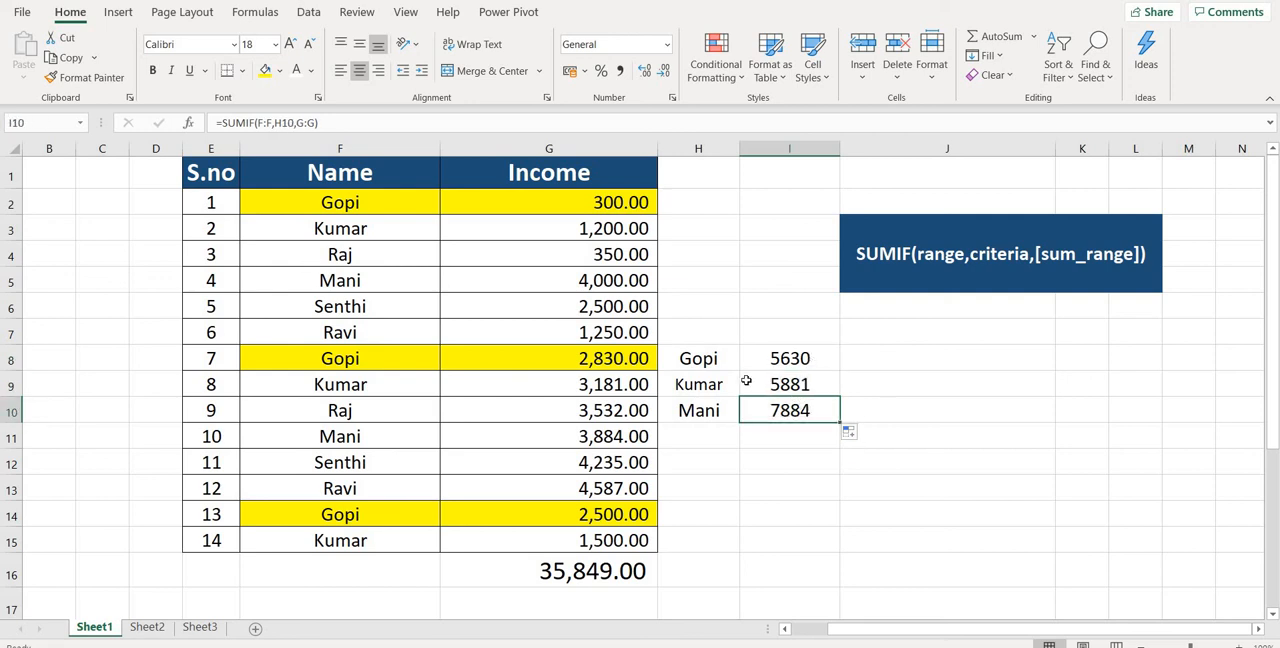